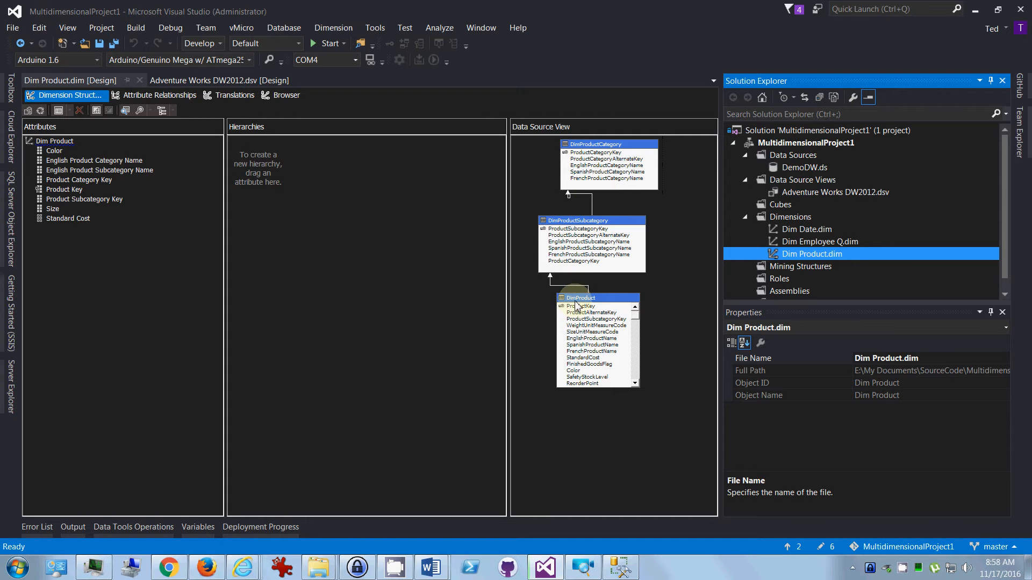
Step: Examine the category and subcategory name and key attributes of the Dim Product dimension
left_click_drag(577, 305, 75, 244)
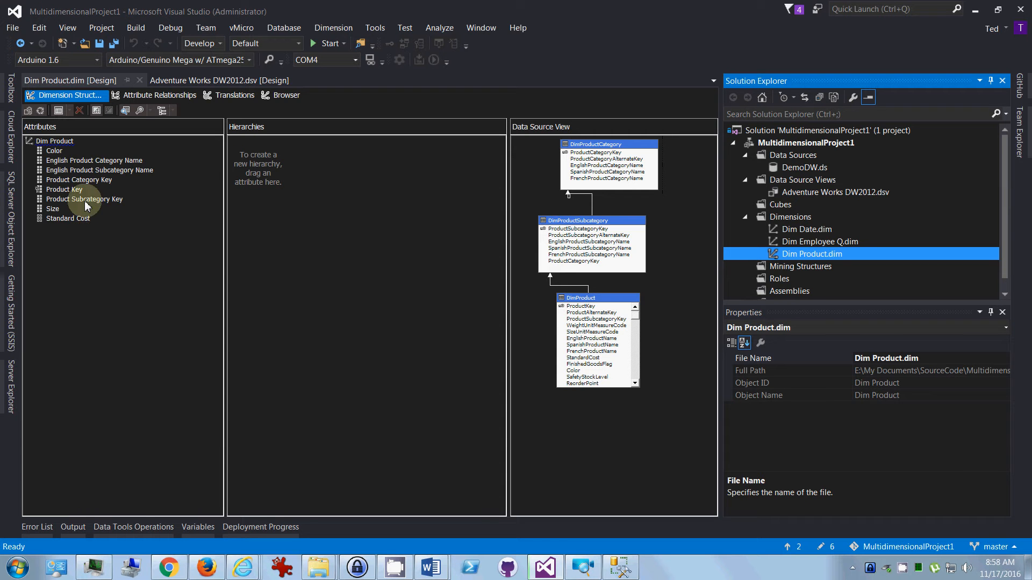
left_click(80, 160)
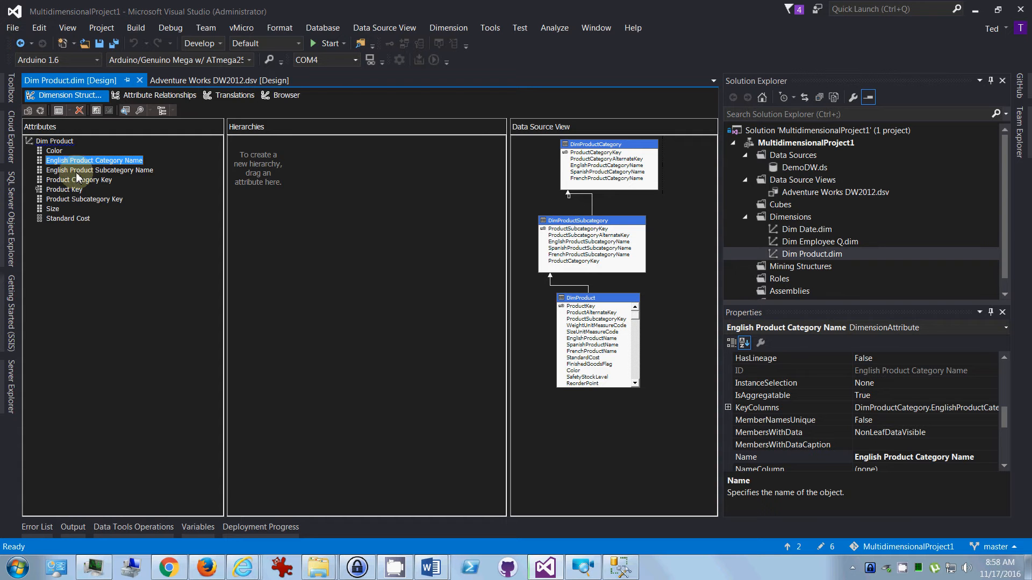
left_click(134, 169)
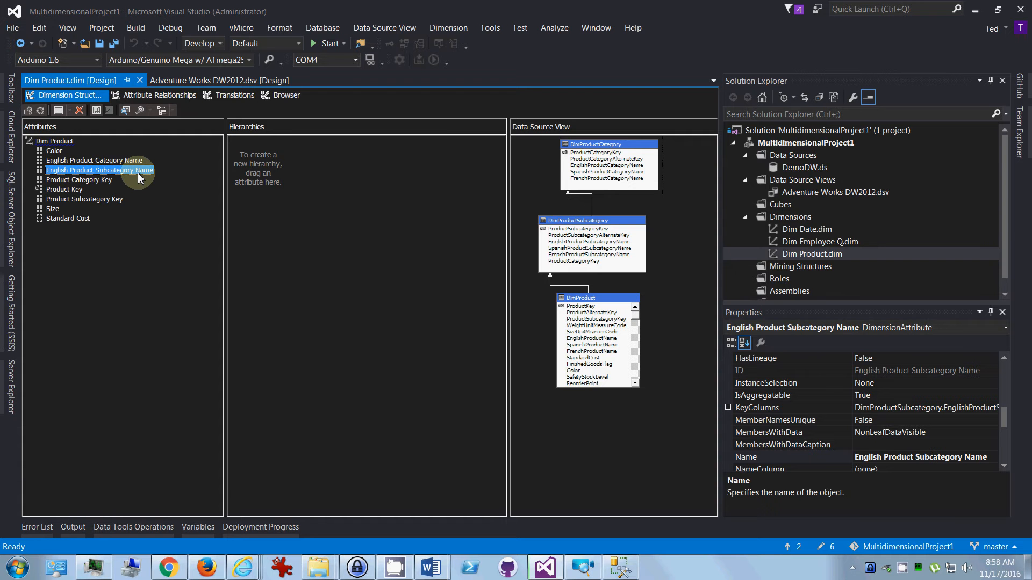
left_click(63, 181)
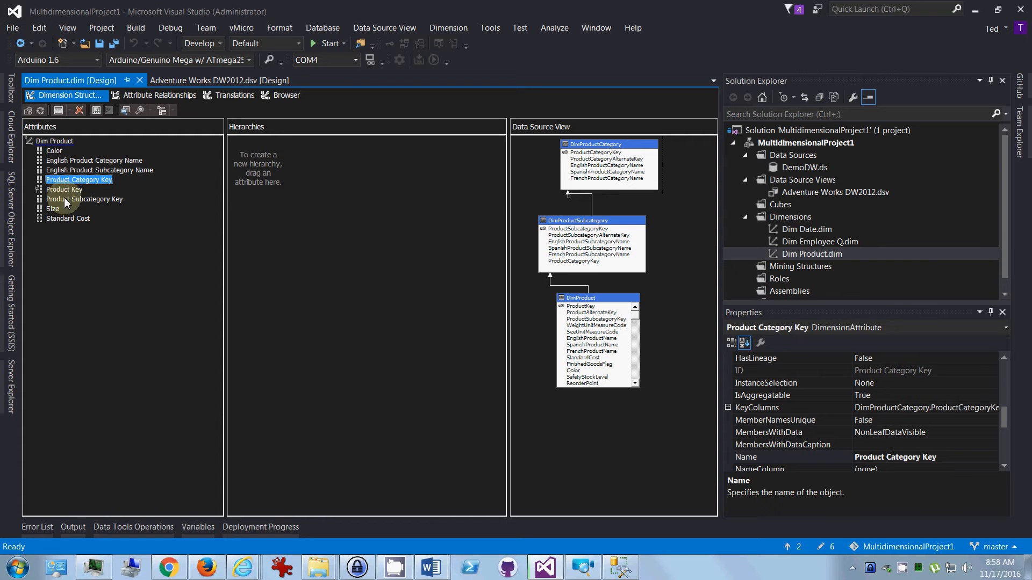
left_click(65, 200)
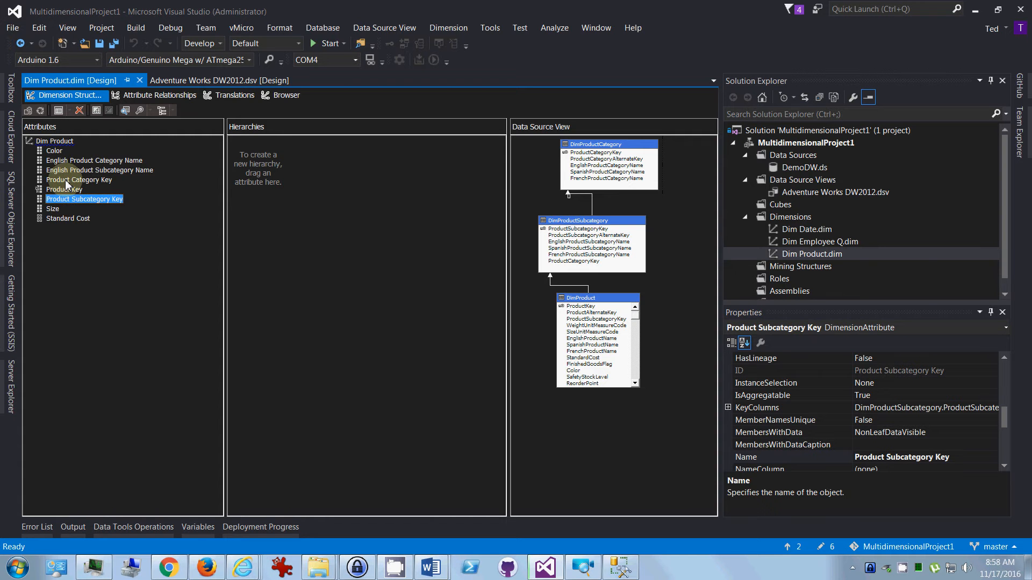
left_click(66, 181)
left_click(65, 200)
left_click(68, 181)
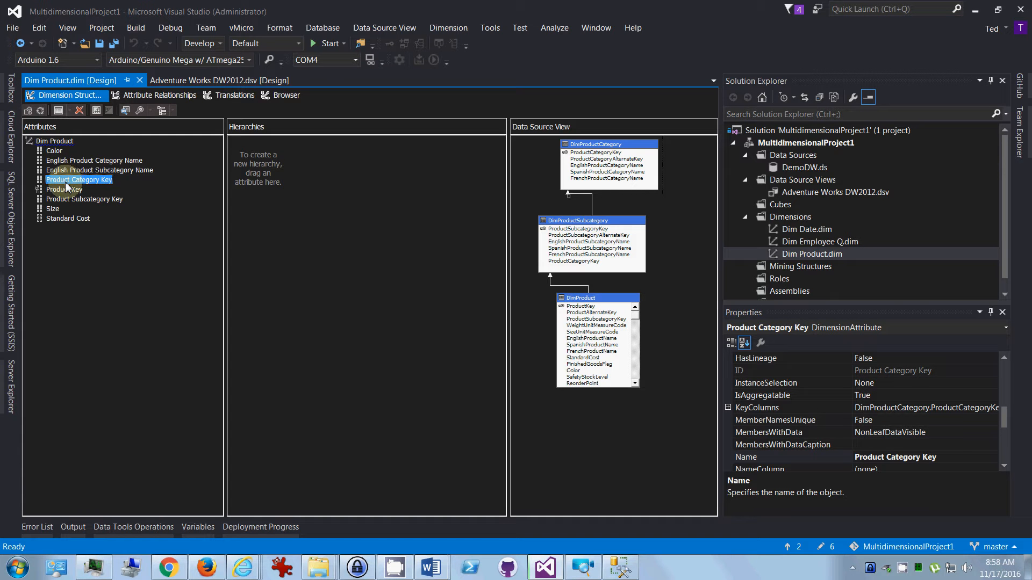
left_click(79, 171)
left_click(86, 161)
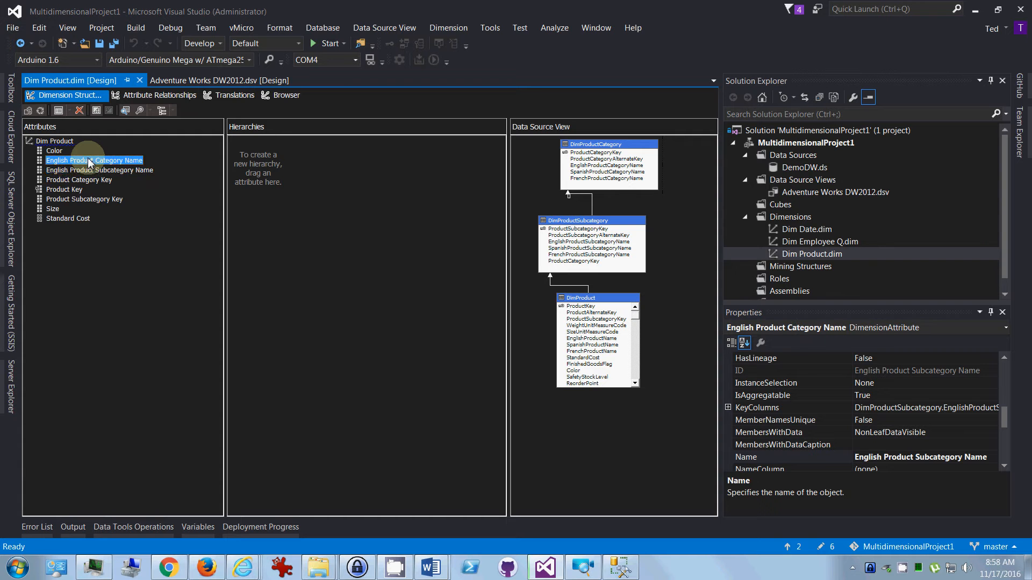
left_click(80, 171)
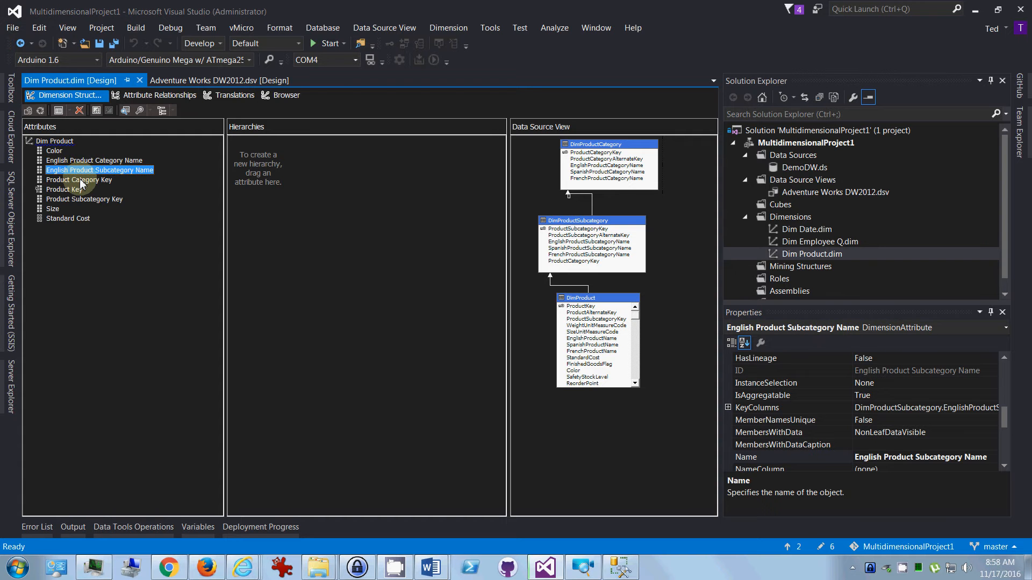
left_click(81, 181)
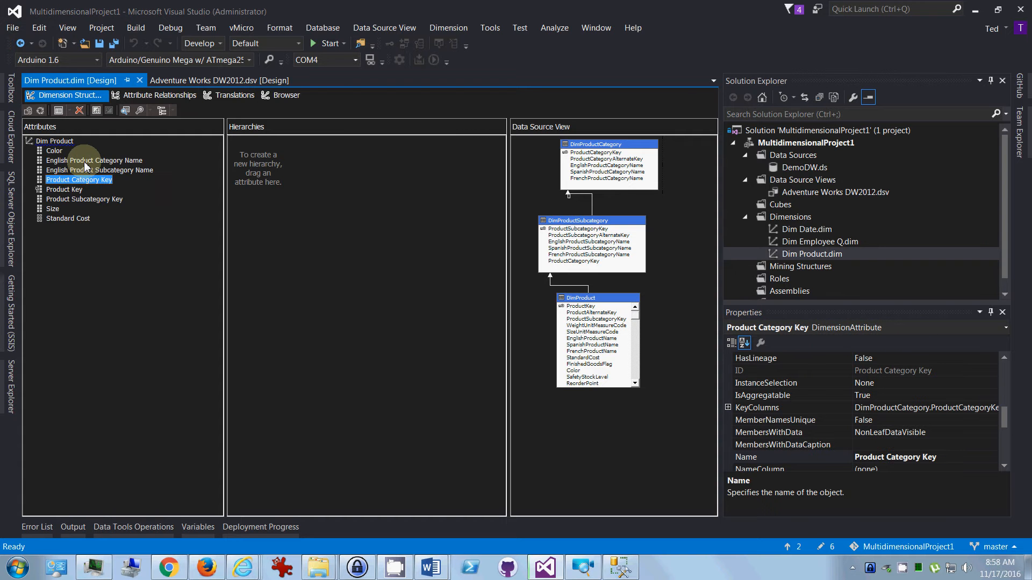
Step: Delete the English Product Category Name and English Product Subcategory Name attributes from the Dim Product dimension
left_click(87, 161)
key("Delete")
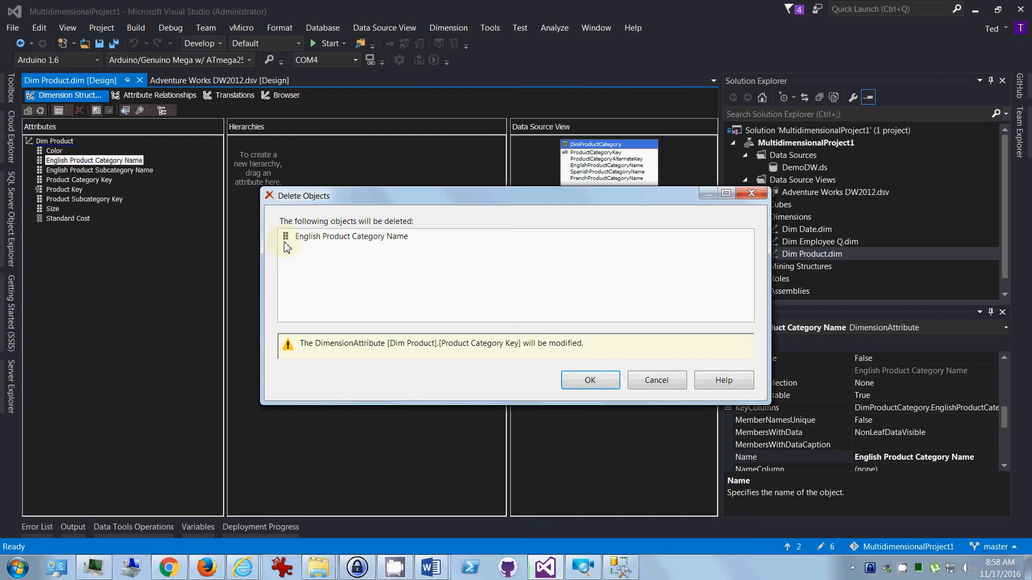
left_click(589, 381)
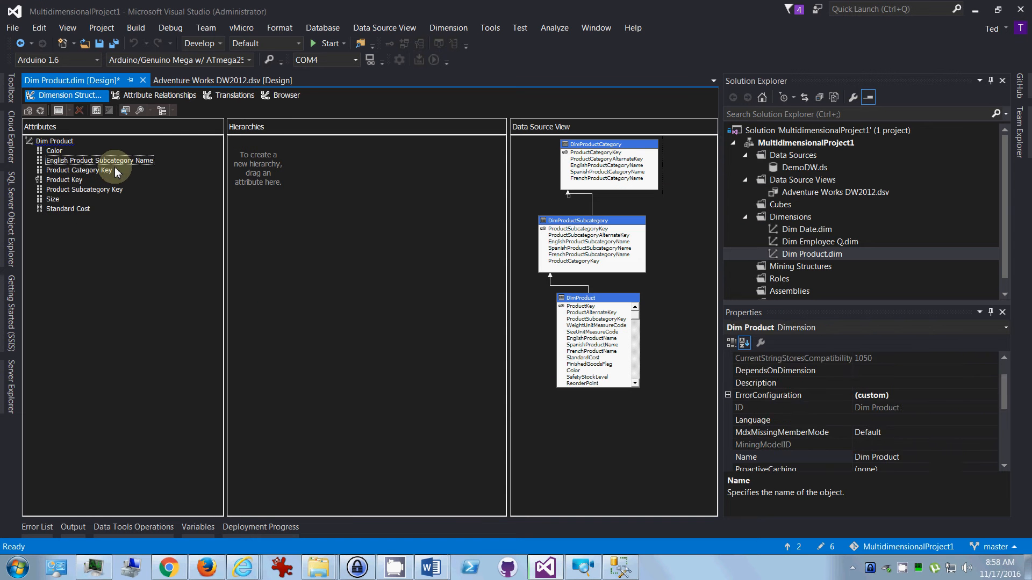
left_click(118, 162)
key("Delete")
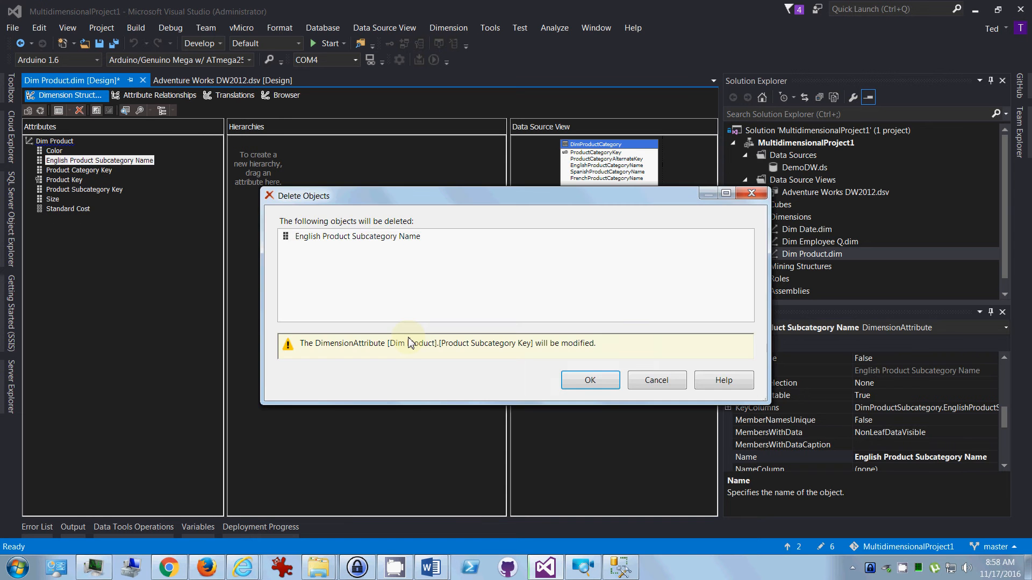
left_click(591, 380)
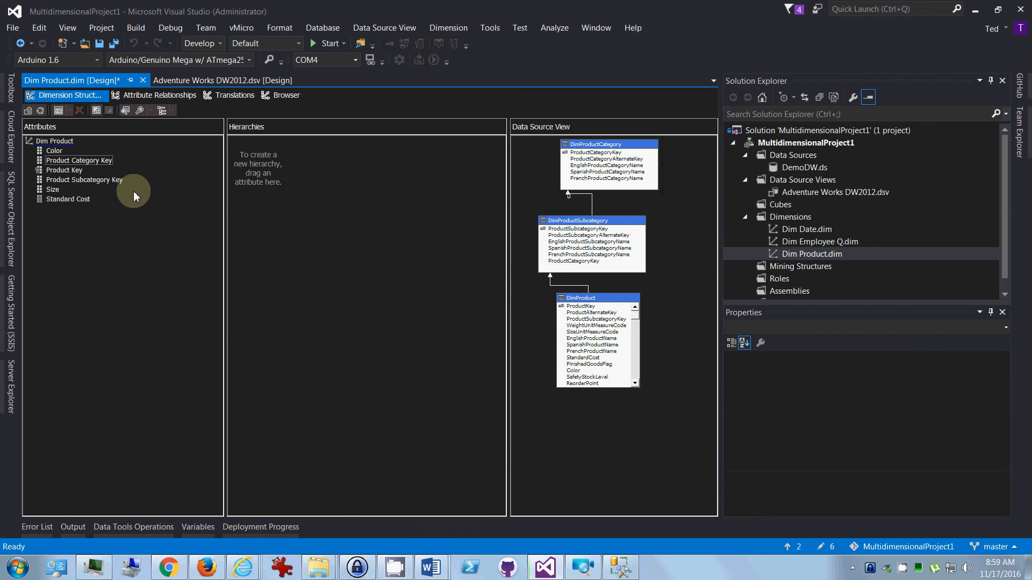
Step: Set the NameColumn of the Product Subcategory Key attribute to EnglishProductSubcategoryName from the DimProductSubcategory table
left_click(86, 180)
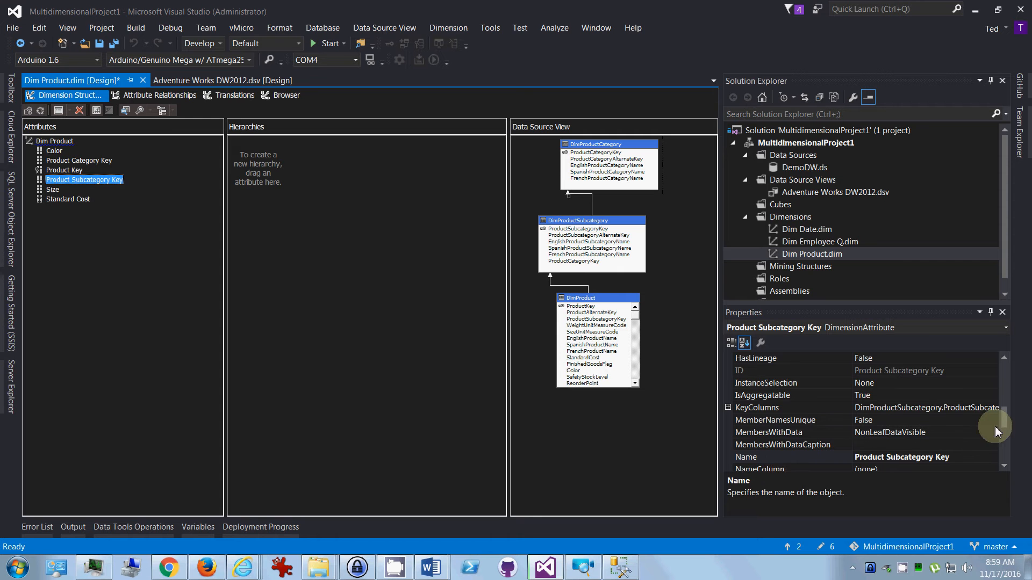
left_click_drag(1004, 416, 1006, 434)
left_click(818, 406)
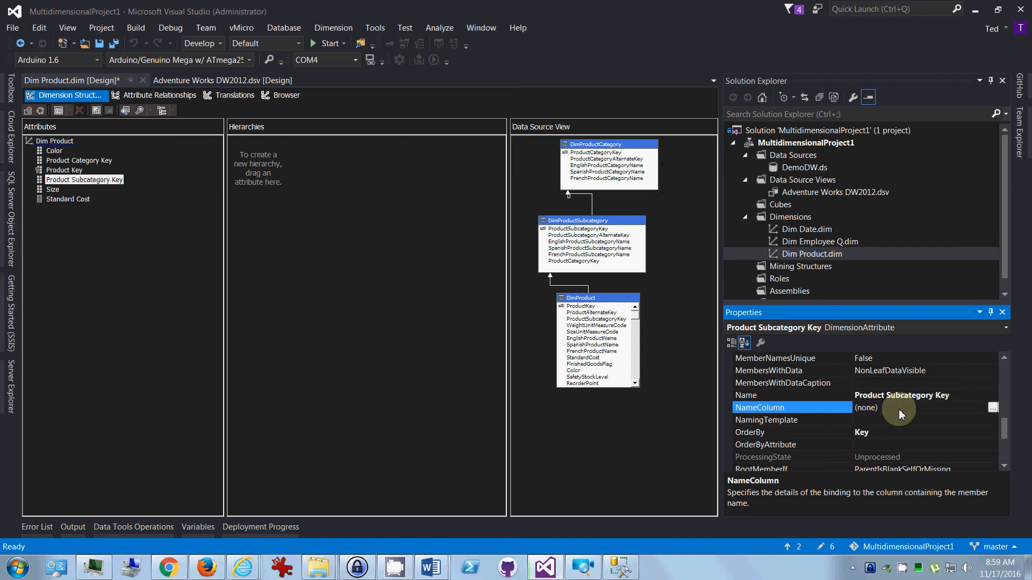
left_click(991, 409)
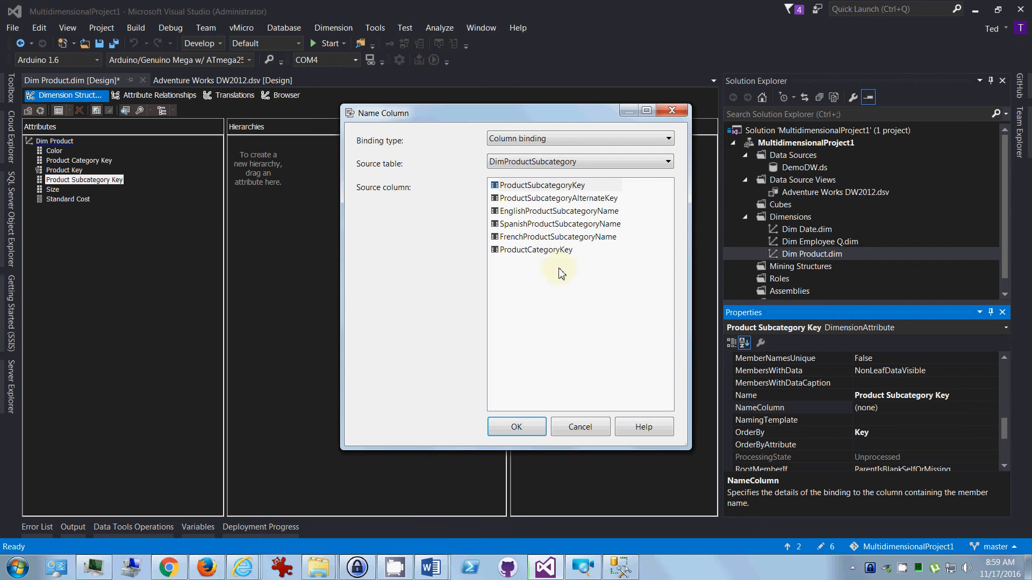
left_click(547, 212)
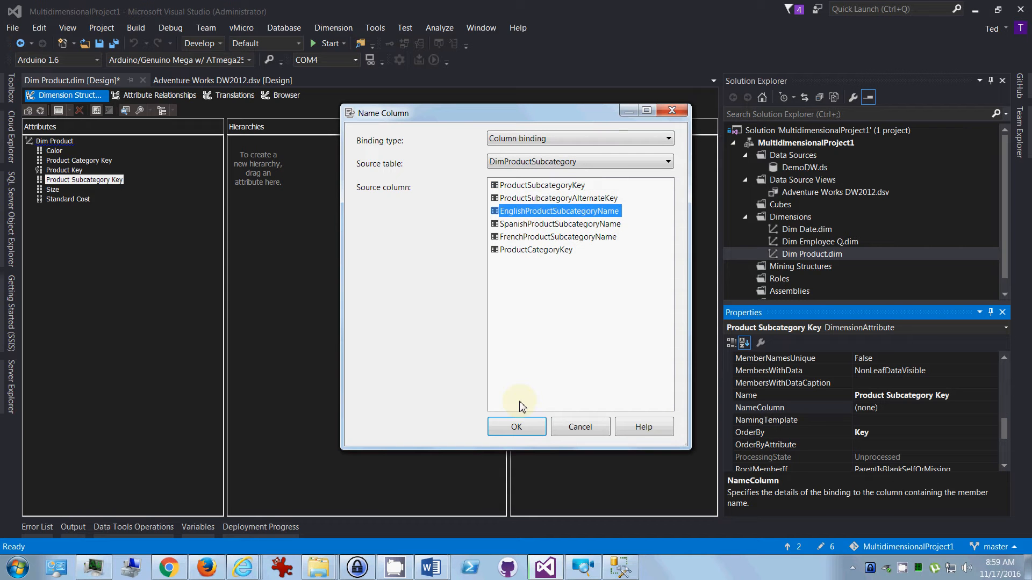
left_click(516, 427)
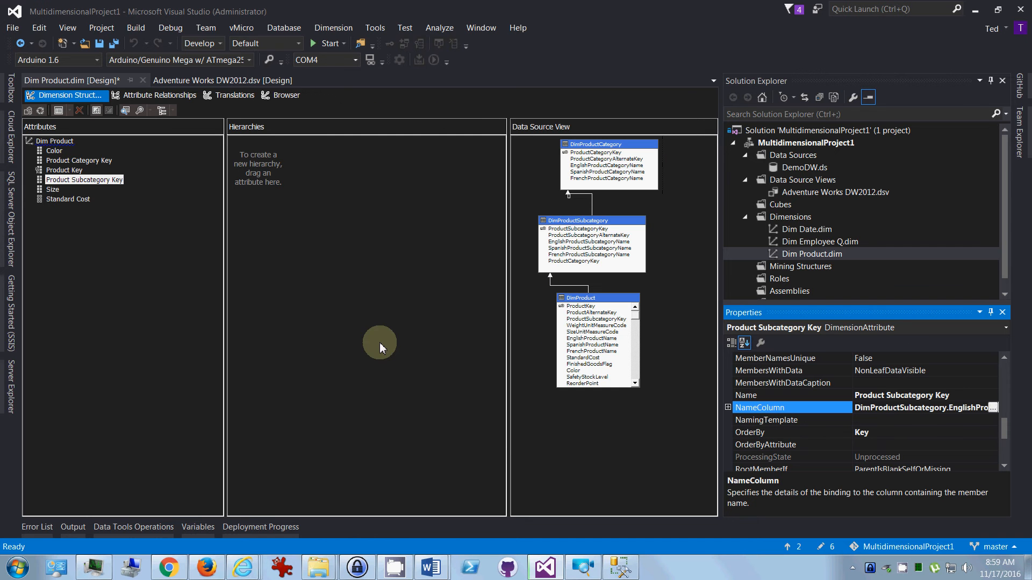
Step: Set the NameColumn of the Product Category Key attribute to EnglishProductCategoryName from the DimProductCategory table
left_click(79, 160)
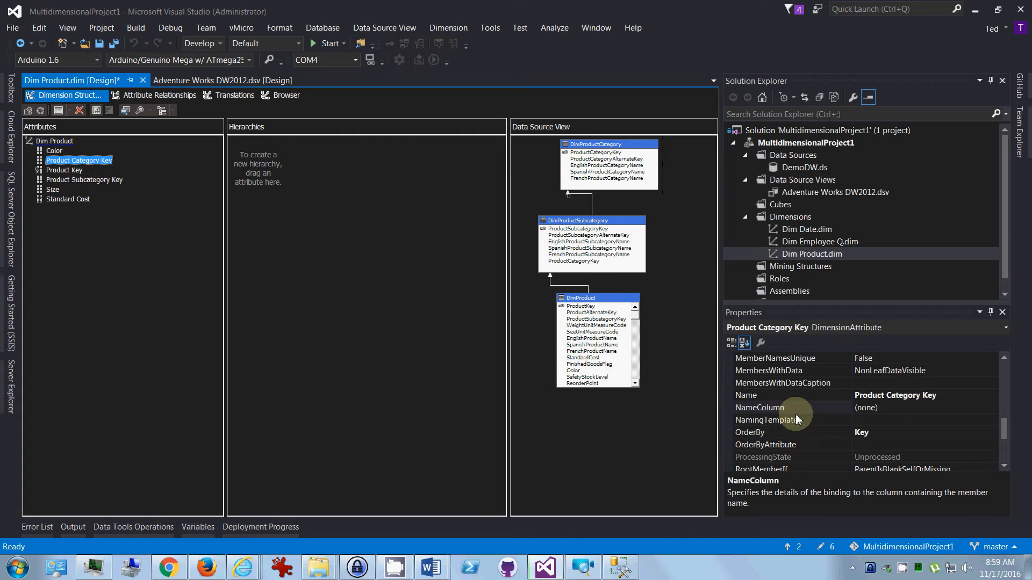
left_click(889, 409)
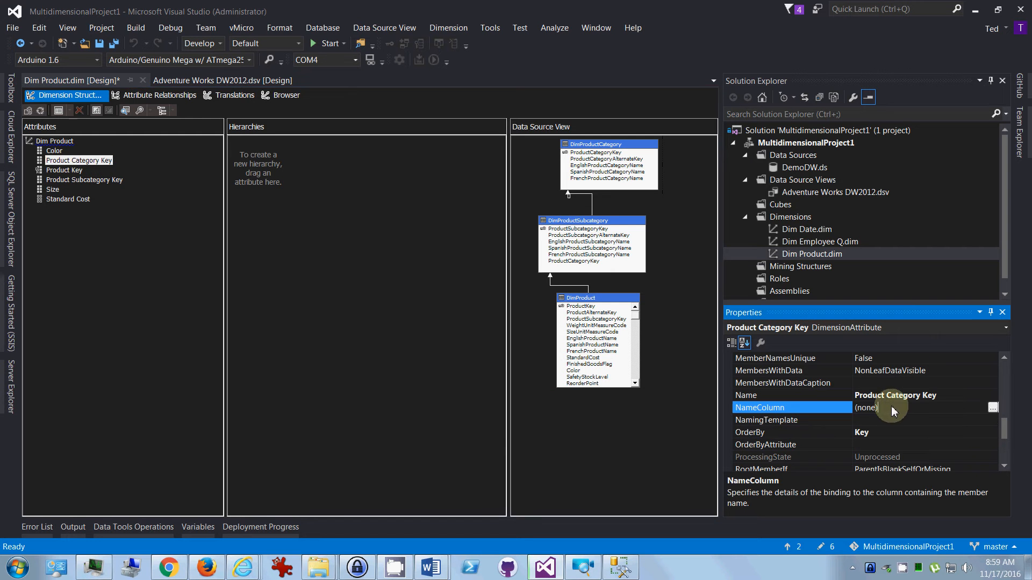
left_click(989, 408)
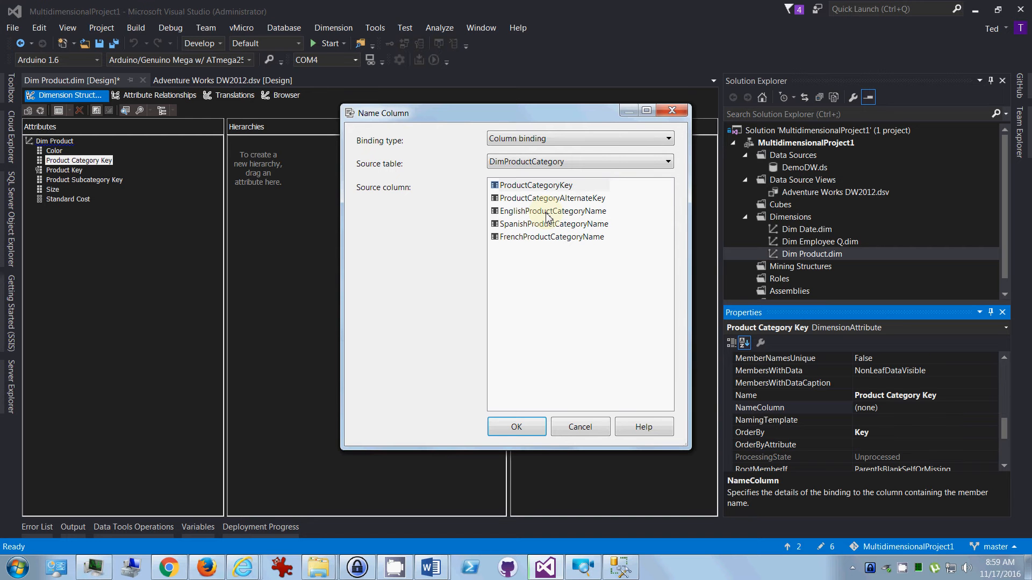
left_click(547, 215)
left_click(534, 425)
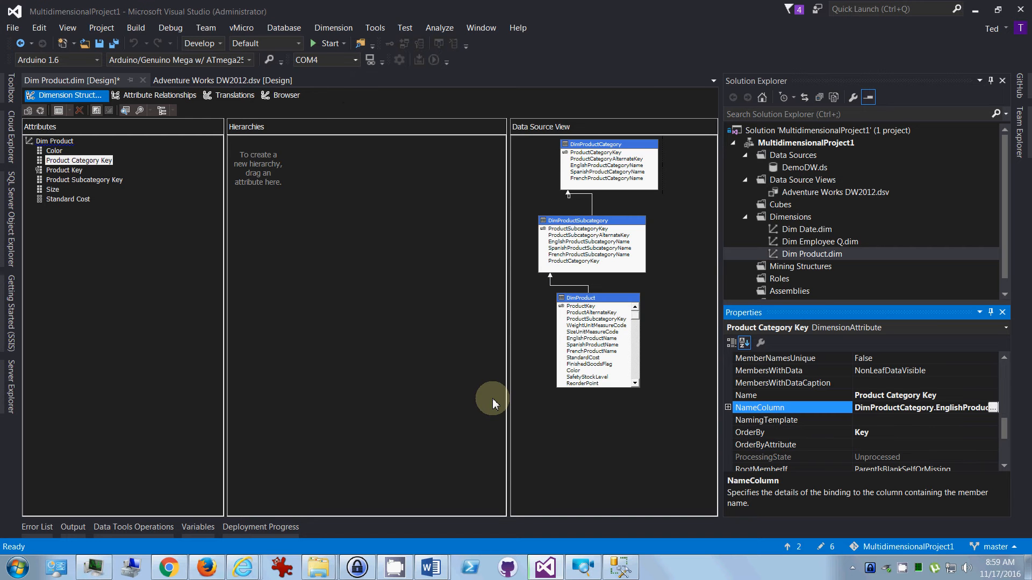
Step: Rename the Product Category Key attribute as Product Category
left_click(62, 170)
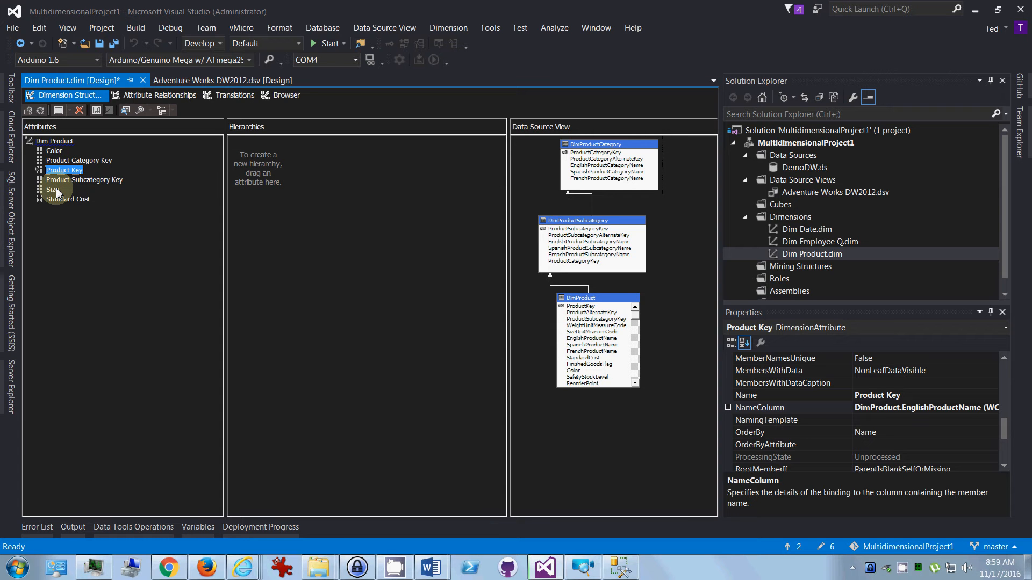
left_click(75, 161)
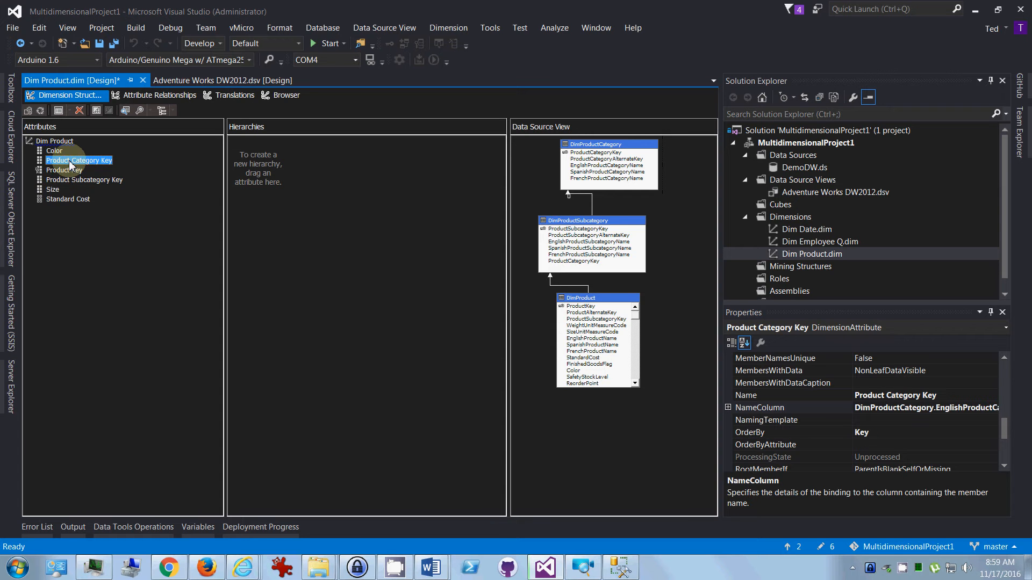
left_click(81, 162)
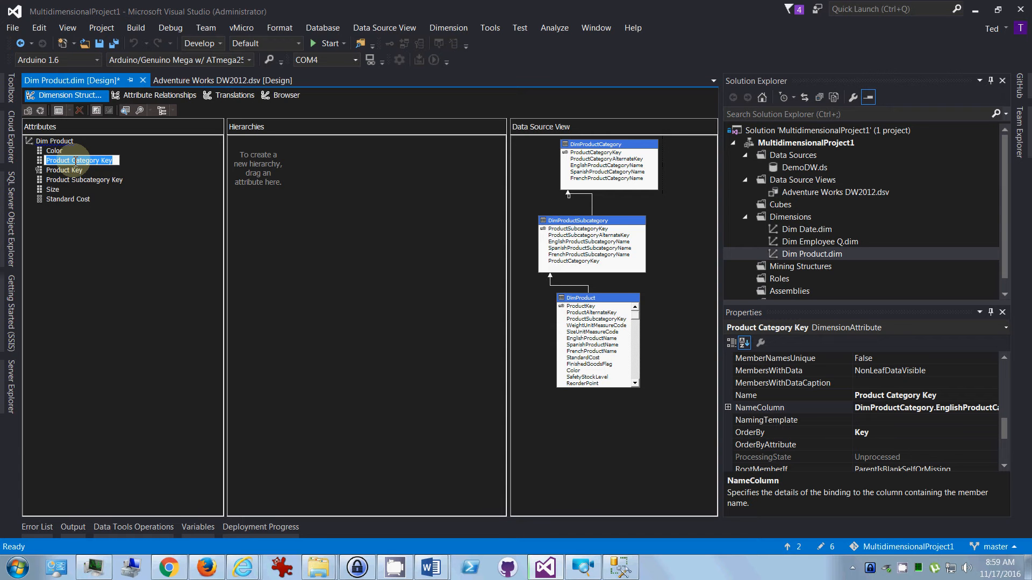
double_click(110, 161)
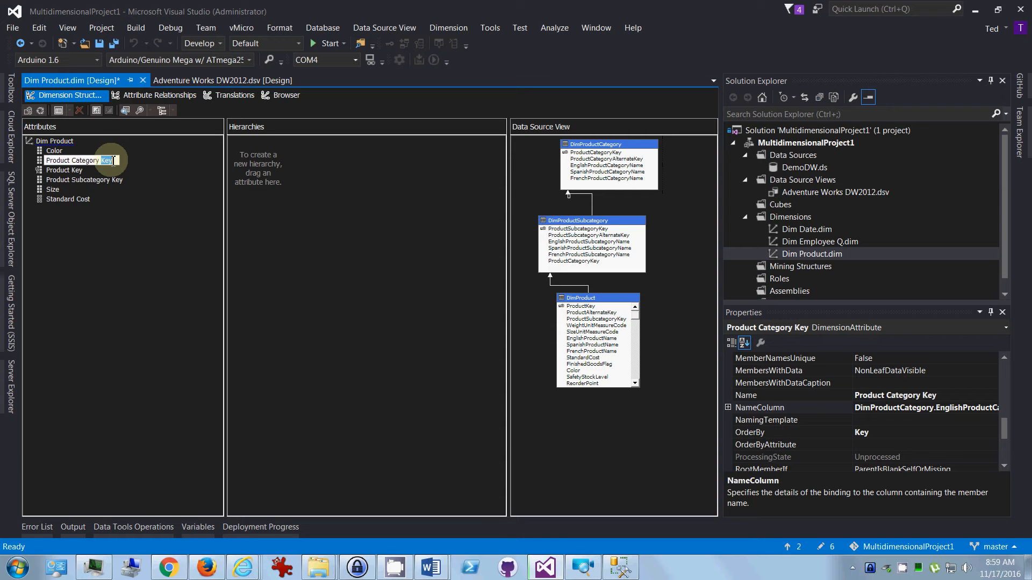
key("BackSpace")
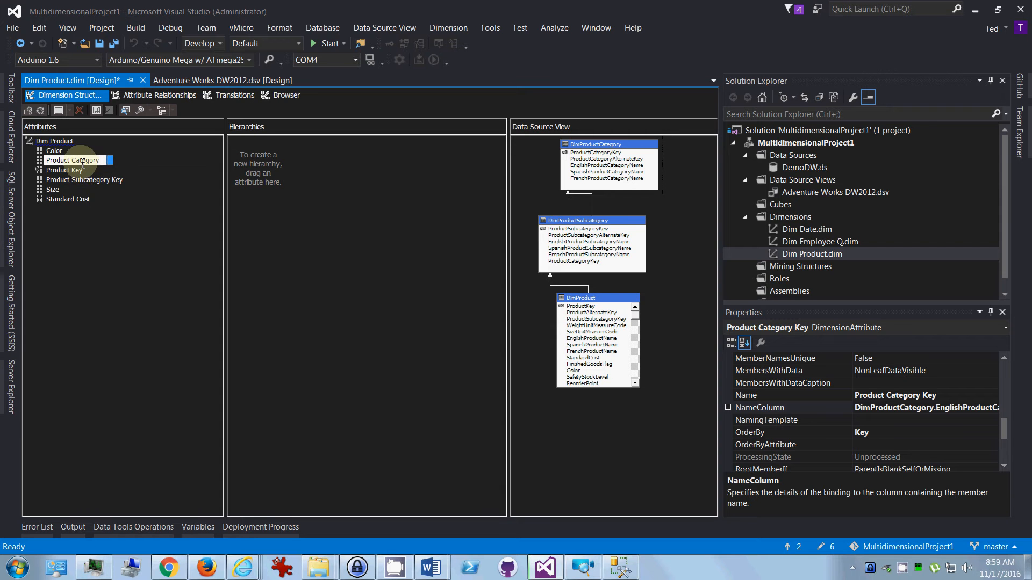
left_click(81, 171)
Step: Rename the Product Subcategory Key attribute as Product Subcategory
left_click(115, 180)
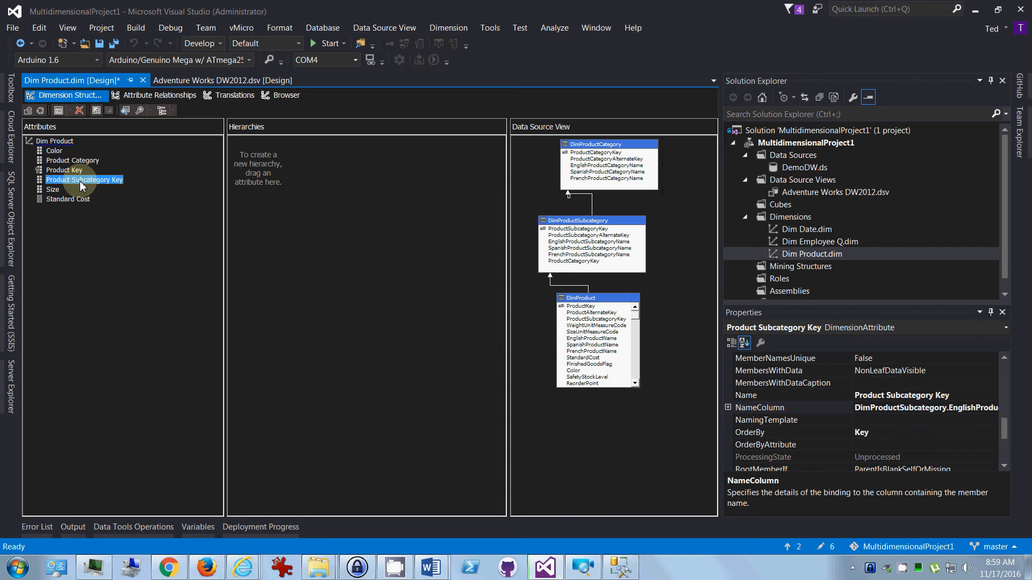
left_click(116, 181)
double_click(117, 180)
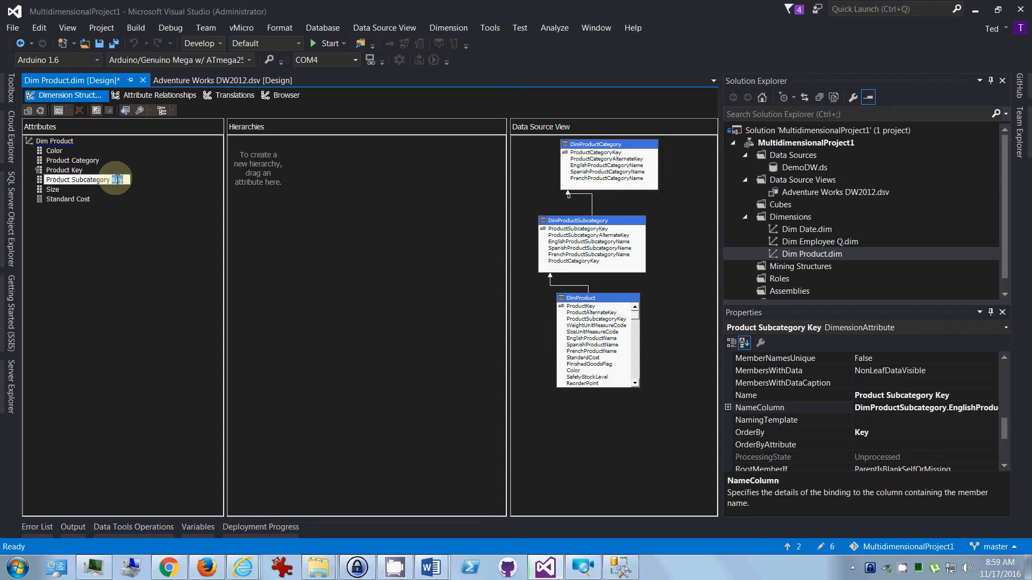
key("BackSpace")
key("Return")
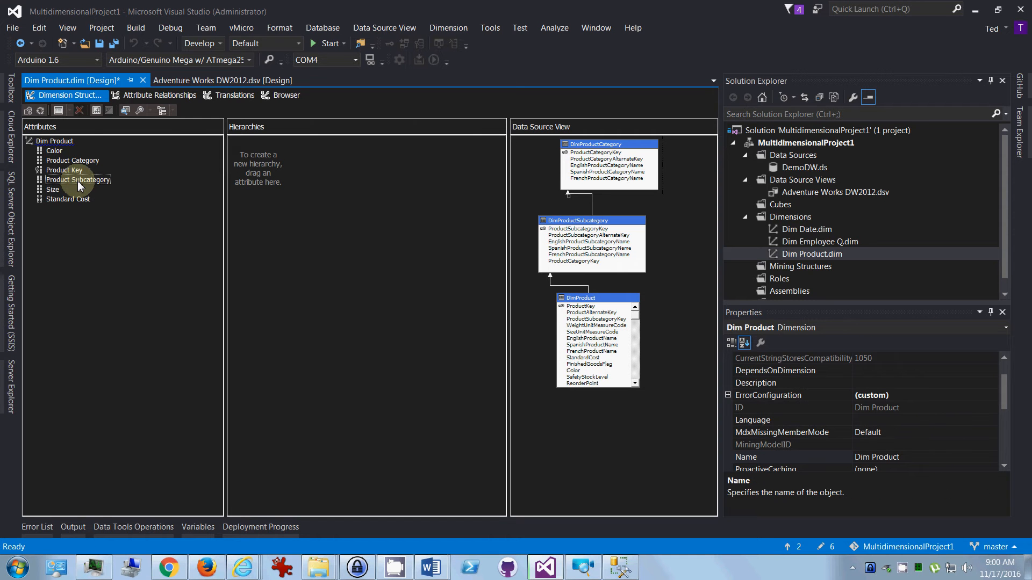
Step: Rename the Product Key attribute as Product
left_click(73, 171)
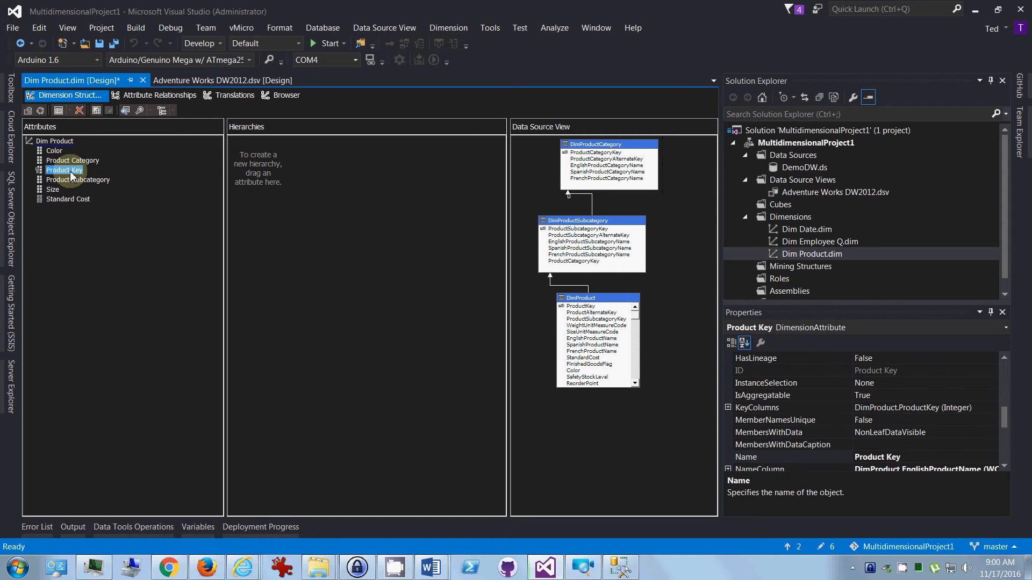
left_click(70, 172)
double_click(71, 172)
double_click(79, 171)
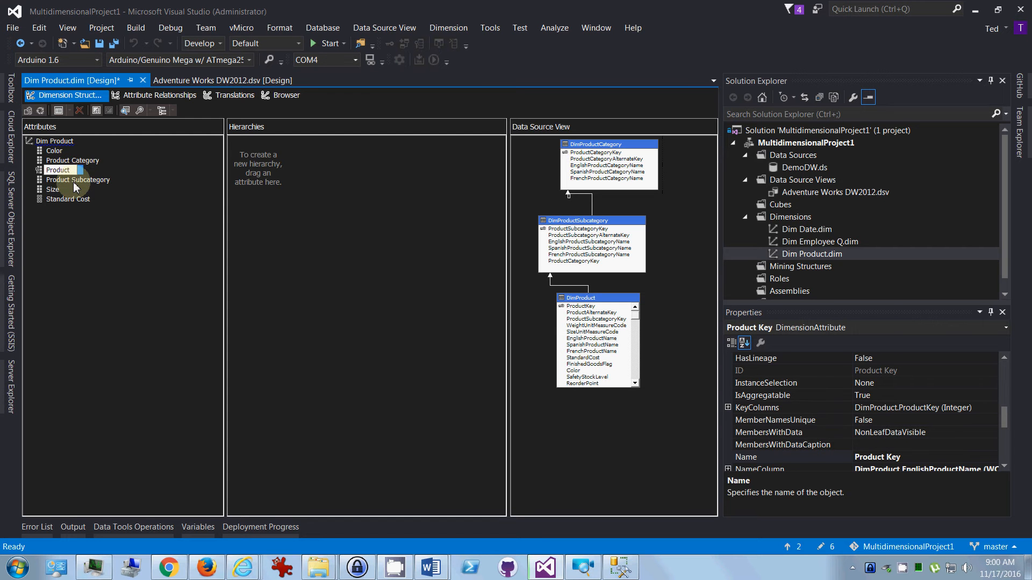
left_click(74, 189)
Step: Review the attribute hierarchy properties of the Standard Cost attribute
left_click(56, 189)
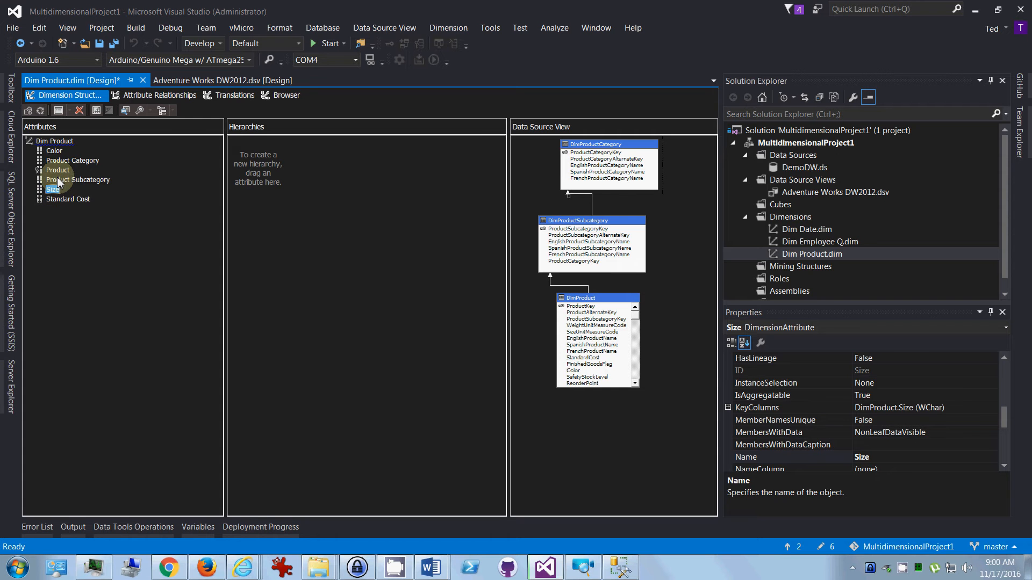
left_click(62, 200)
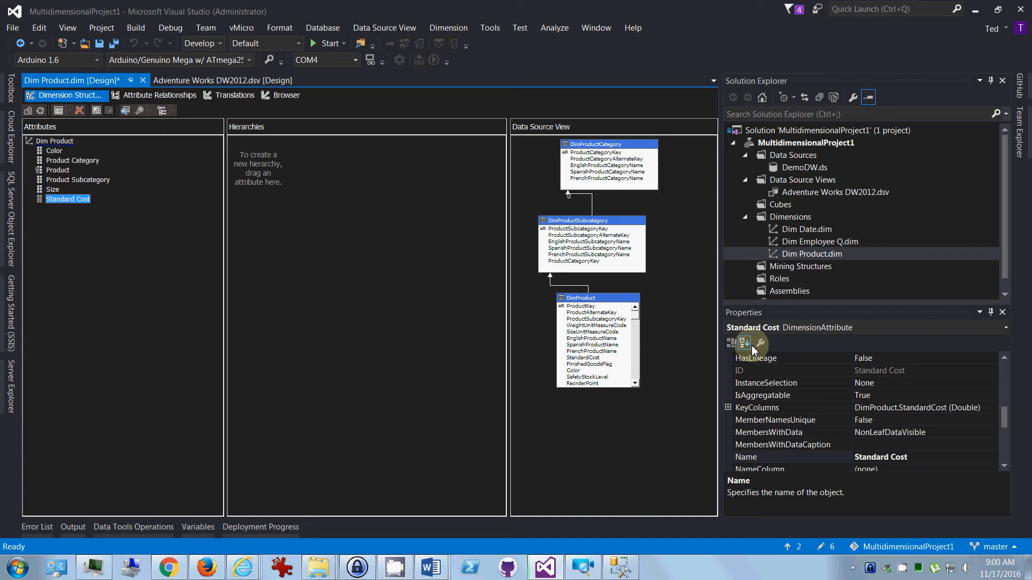
left_click(1002, 418)
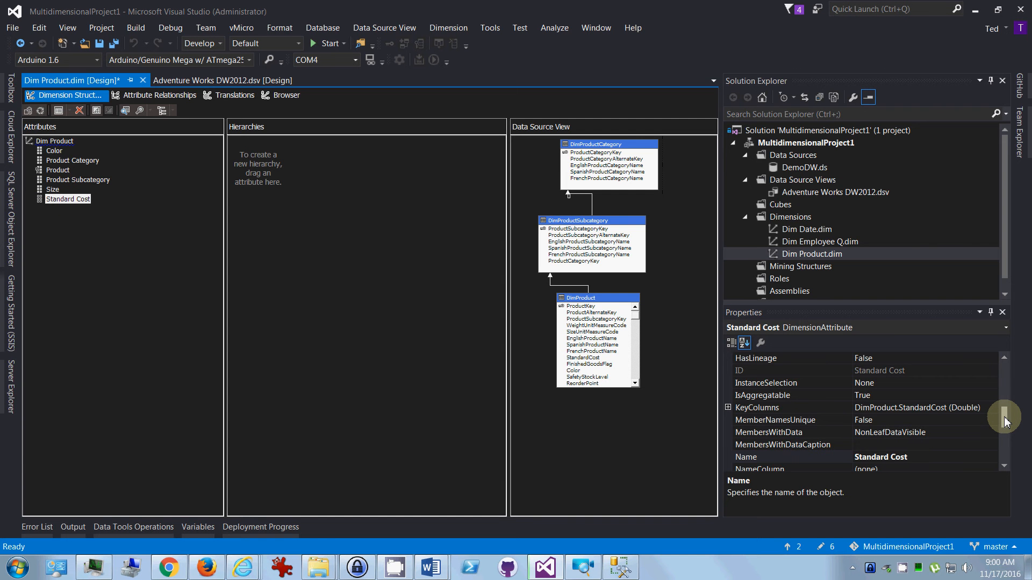
left_click_drag(1004, 420, 994, 368)
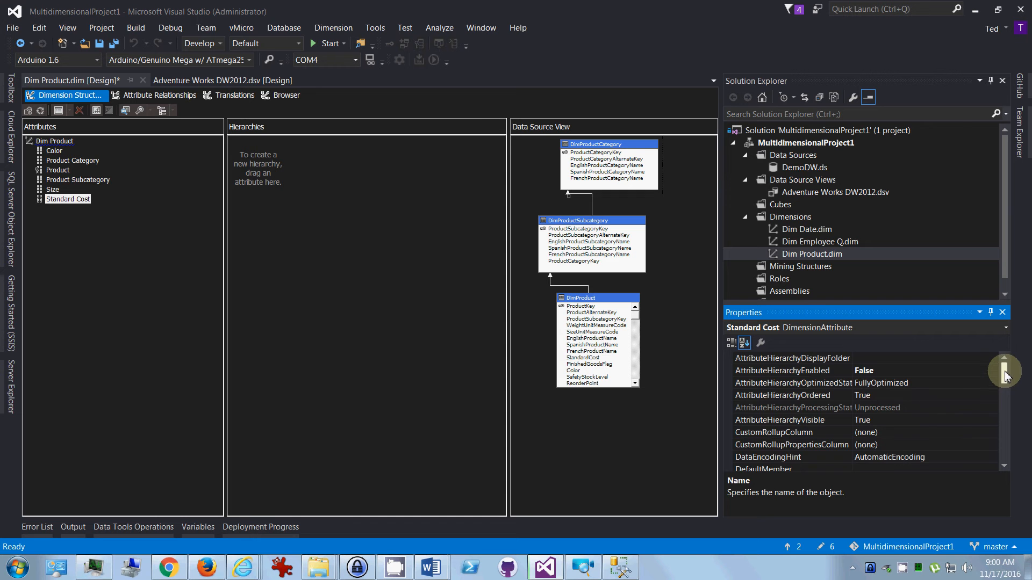
left_click_drag(1005, 375, 1004, 396)
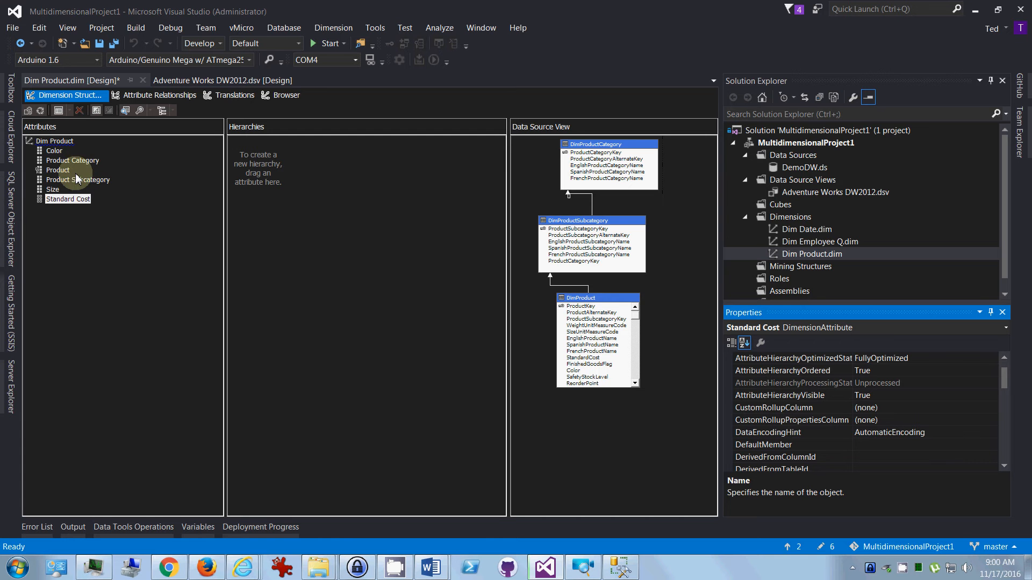
Step: Create a hierarchy with the levels Product Category, Product Subcategory and Product, in that order
left_click_drag(76, 161, 256, 158)
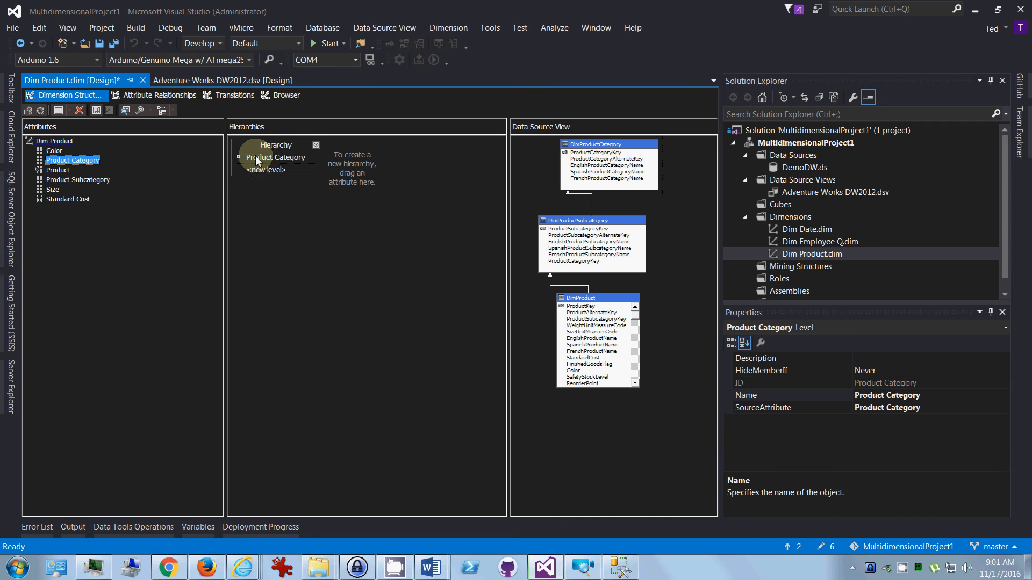
left_click_drag(71, 183, 260, 179)
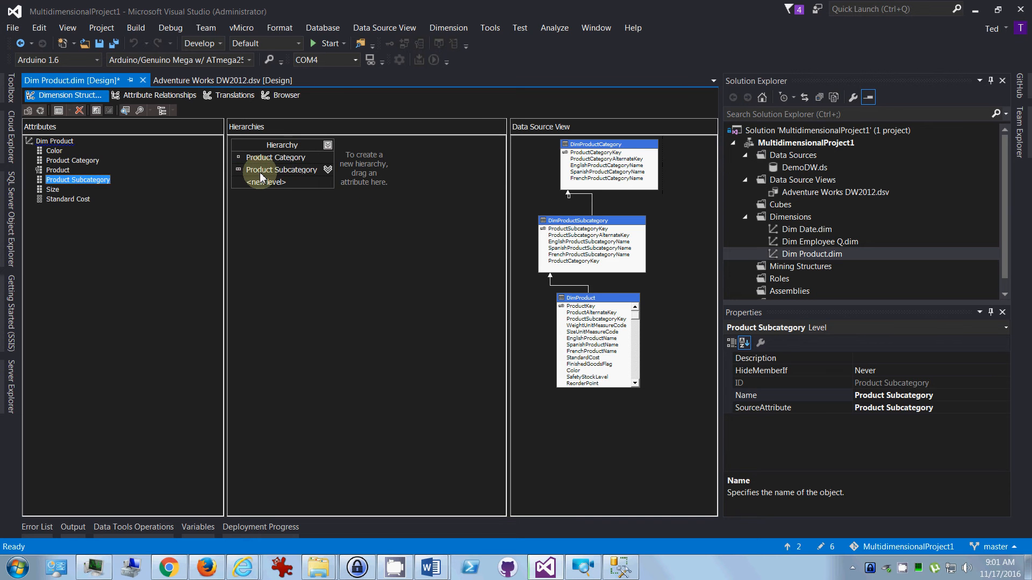
left_click_drag(58, 171, 255, 187)
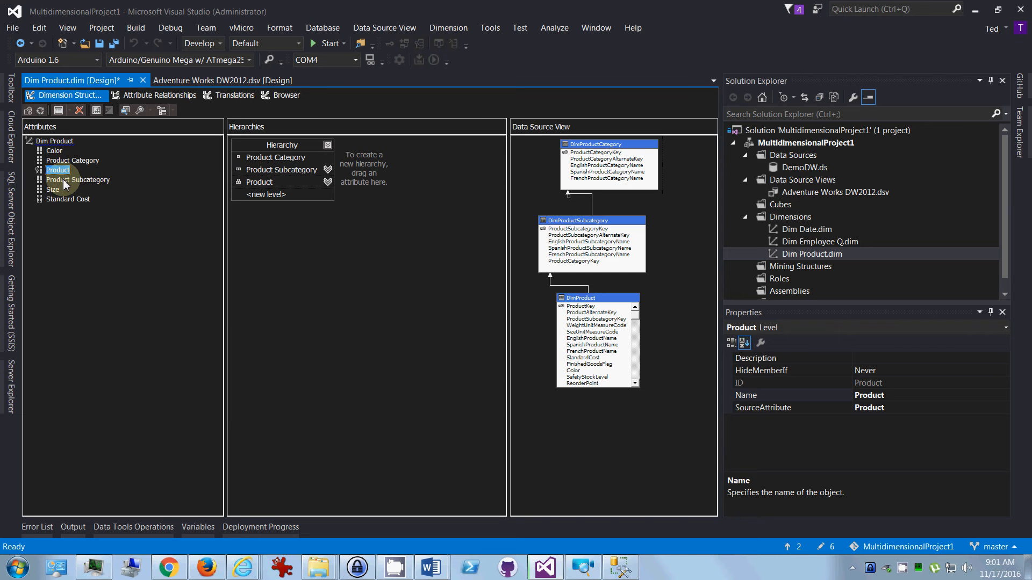
Step: Create a second hierarchy with Color as its first level and Size below it
left_click(54, 151)
left_click_drag(54, 152, 376, 168)
left_click_drag(49, 190, 358, 175)
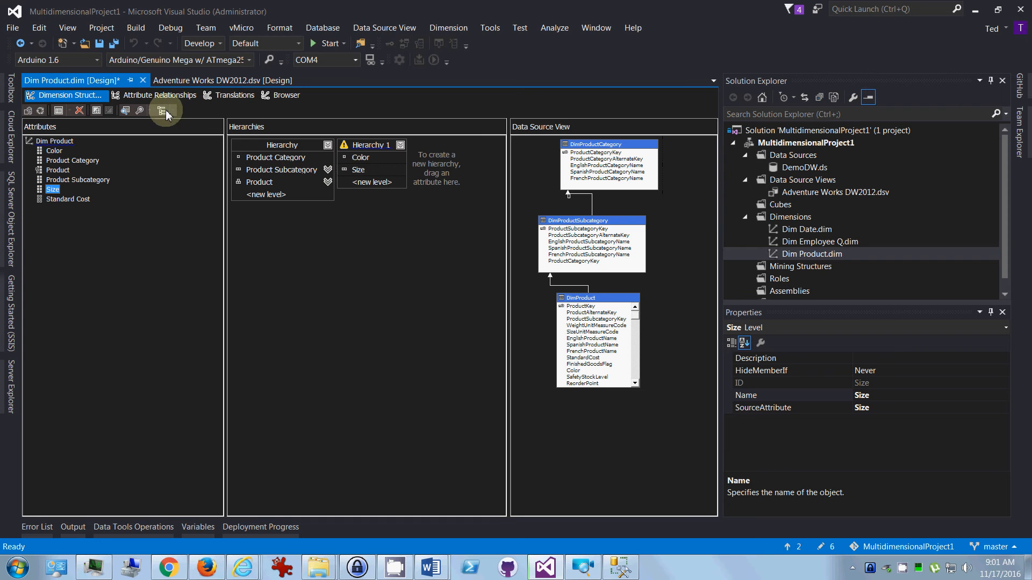
Step: Show the dimension's attribute relationships and inspect the options for the relationship from Product to Size
left_click(157, 95)
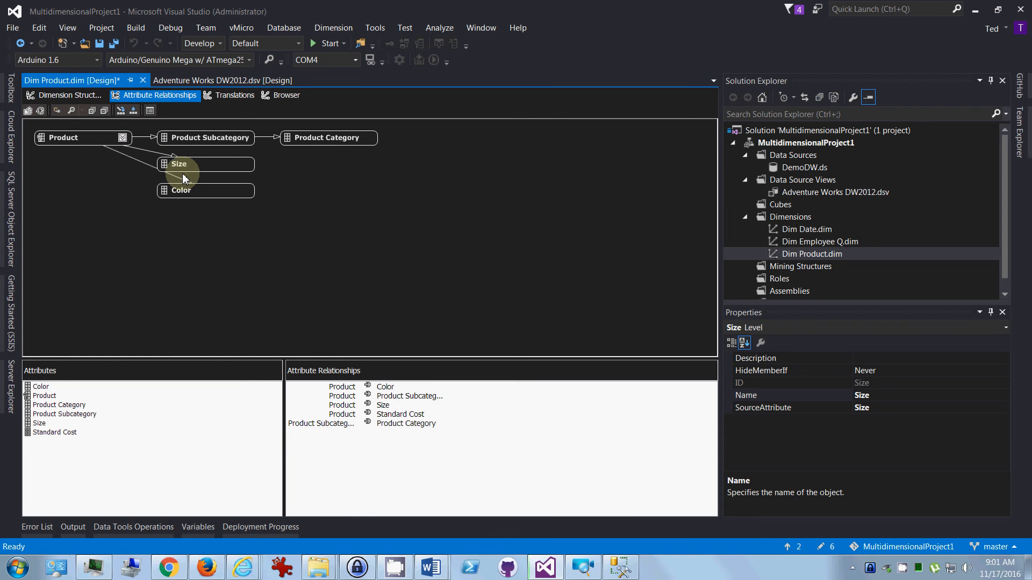
left_click(149, 150)
right_click(151, 154)
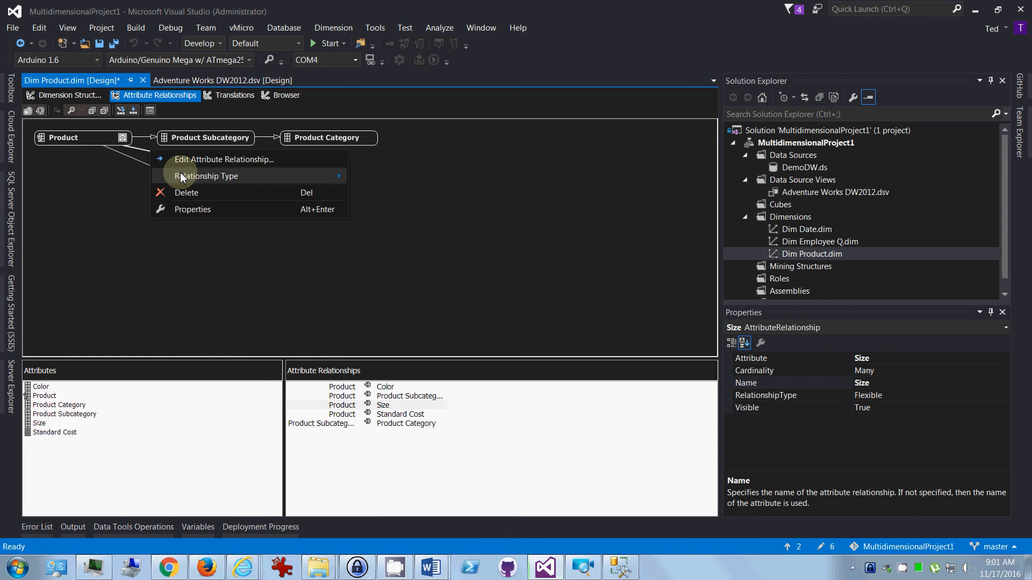
mouse_move(180, 177)
left_click(111, 159)
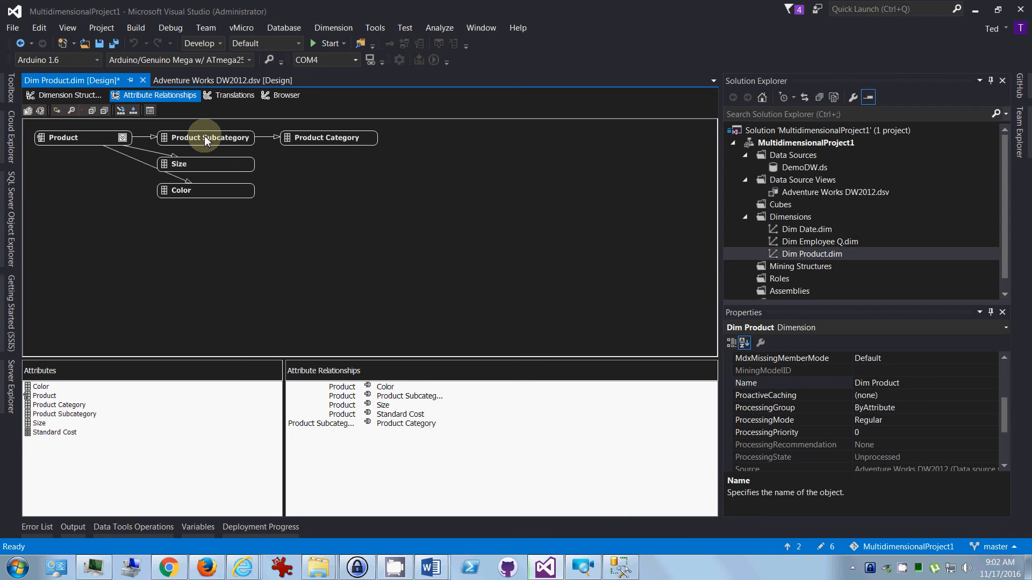
Step: Set the relationship type from Product to Product Subcategory to Rigid
left_click(150, 137)
right_click(149, 143)
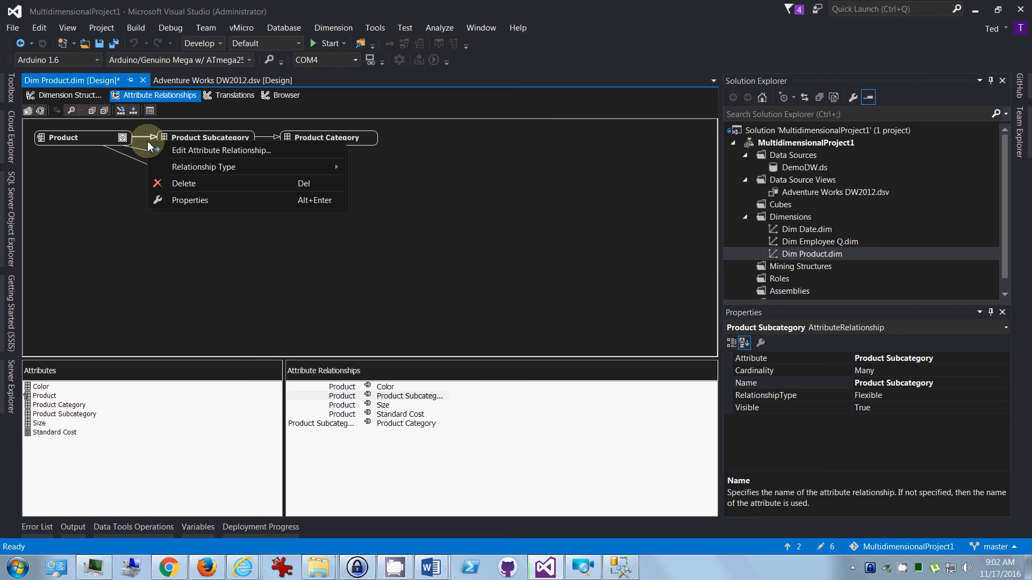
mouse_move(293, 166)
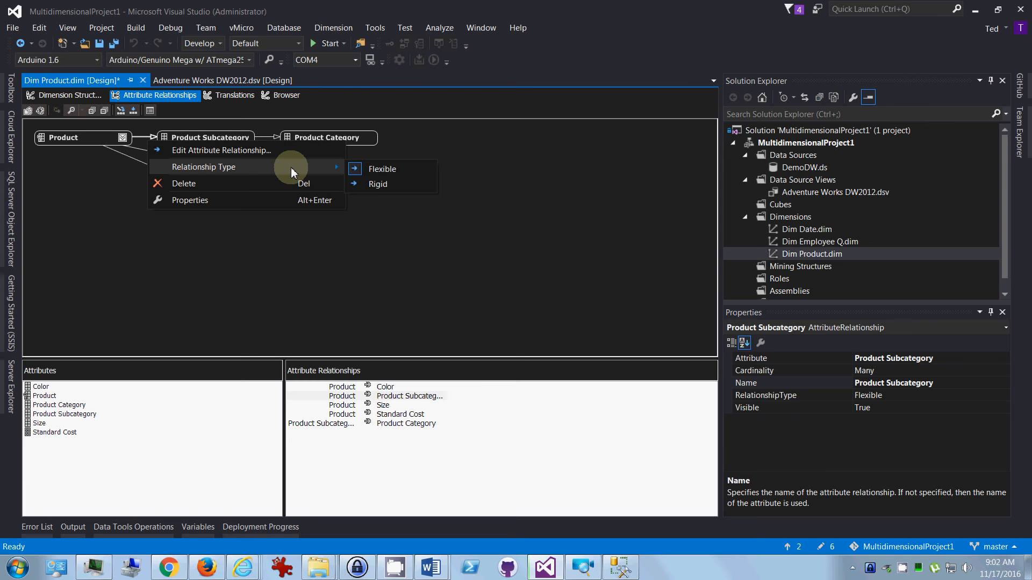
left_click(367, 184)
Step: Set the relationship type from Product Subcategory to Product Category to Rigid
left_click(272, 137)
right_click(272, 136)
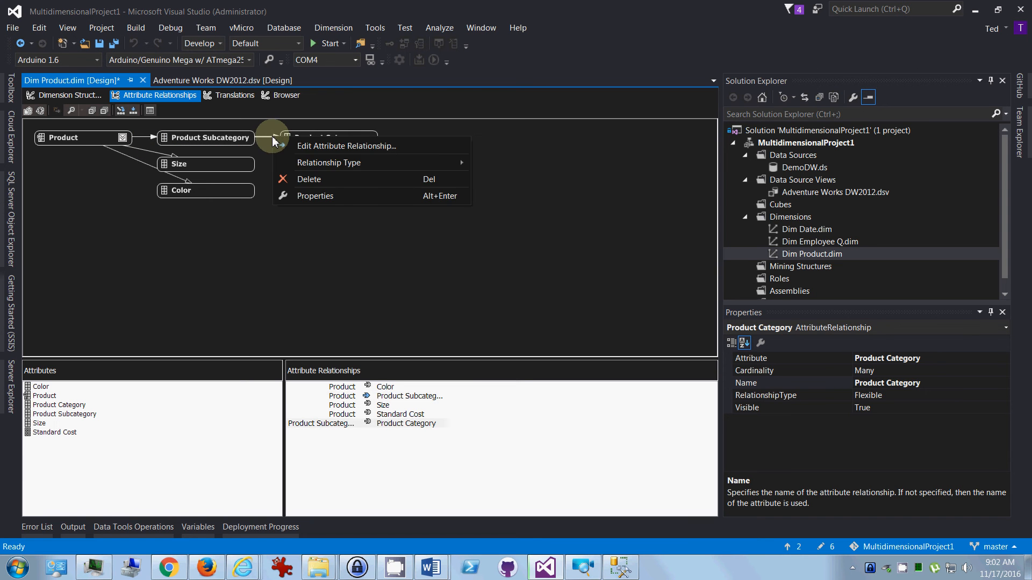
mouse_move(401, 165)
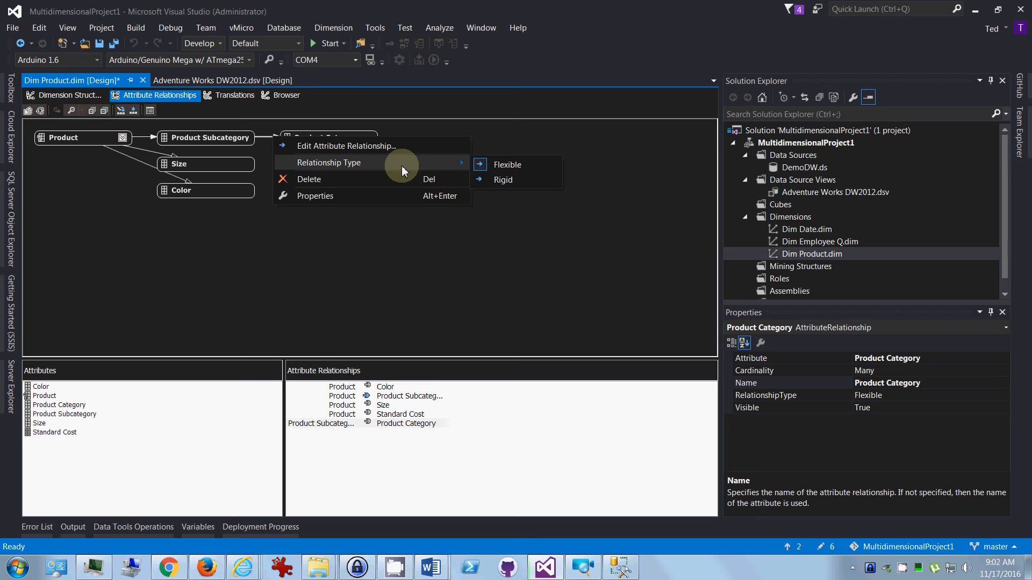
left_click(497, 181)
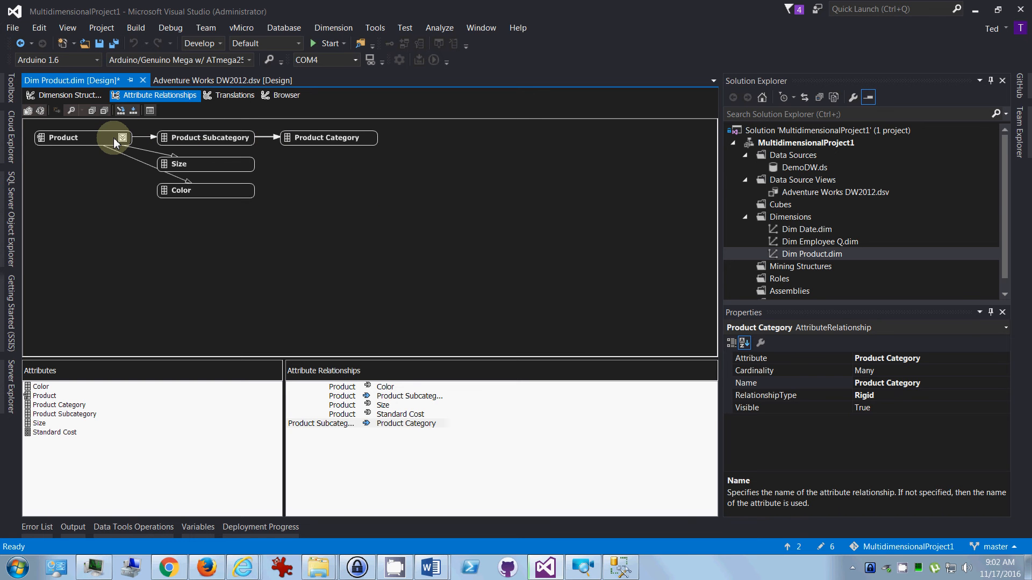
mouse_move(244, 139)
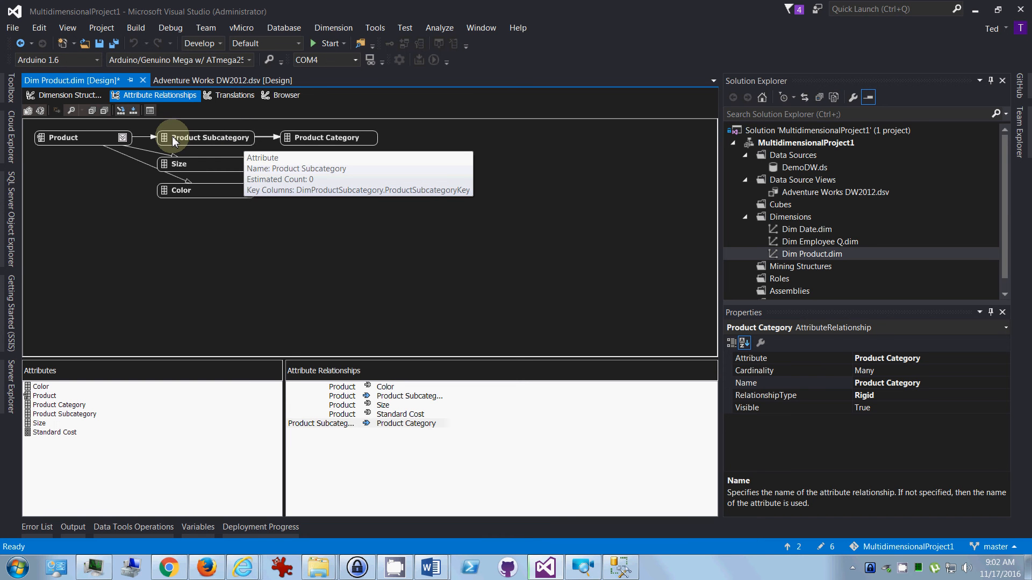
Step: Set AttributeHierarchyVisible to False for the Color, Product, Product Category, Product Subcategory and Size attributes in the dimension structure
left_click(76, 96)
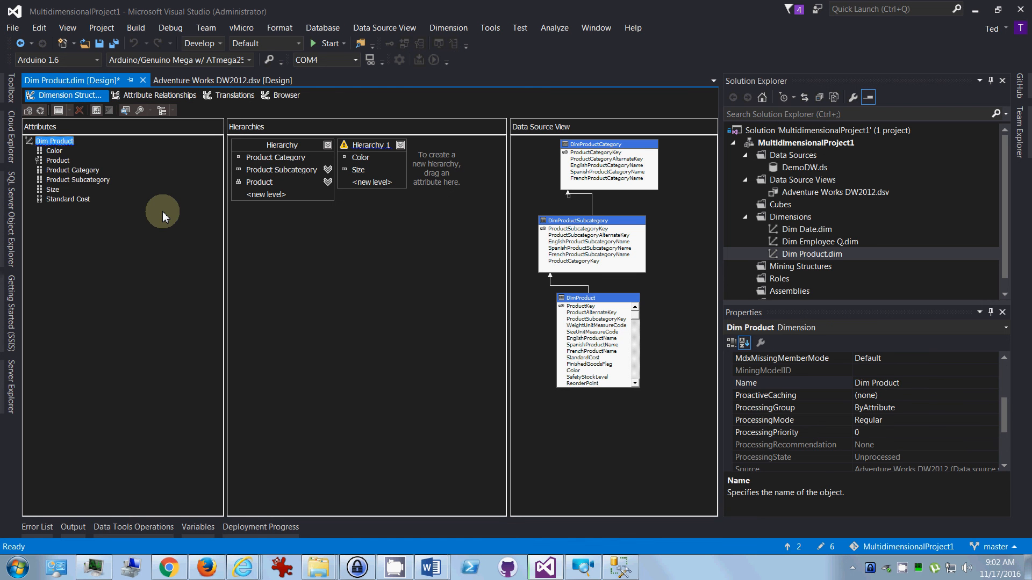
left_click(56, 151)
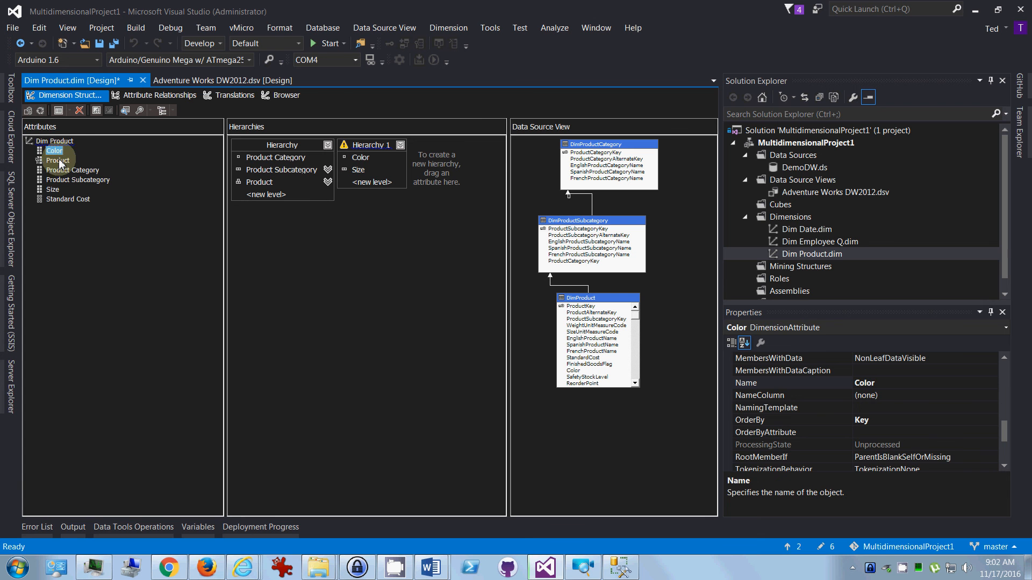
left_click(53, 190, "shift")
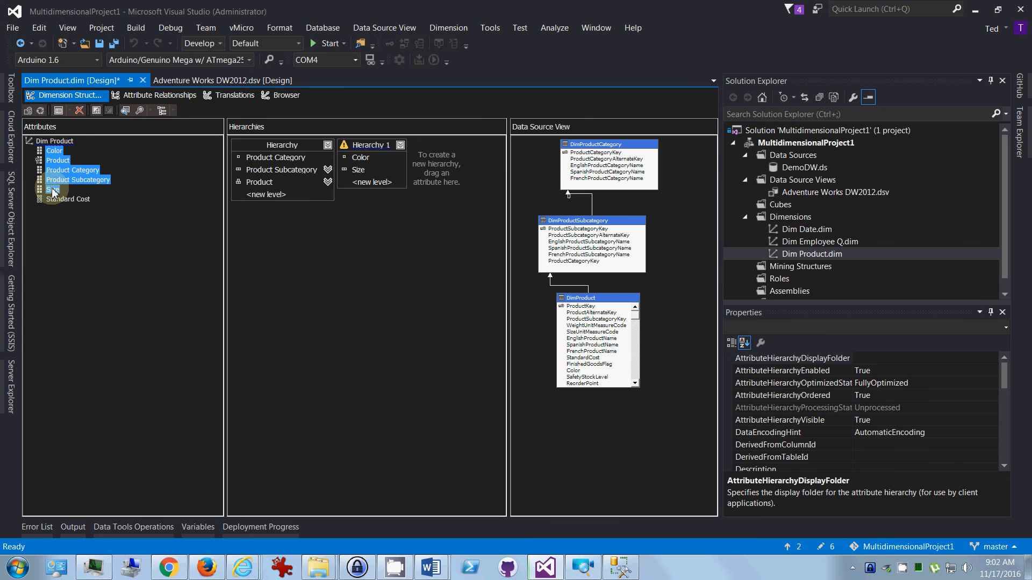
left_click(1004, 374)
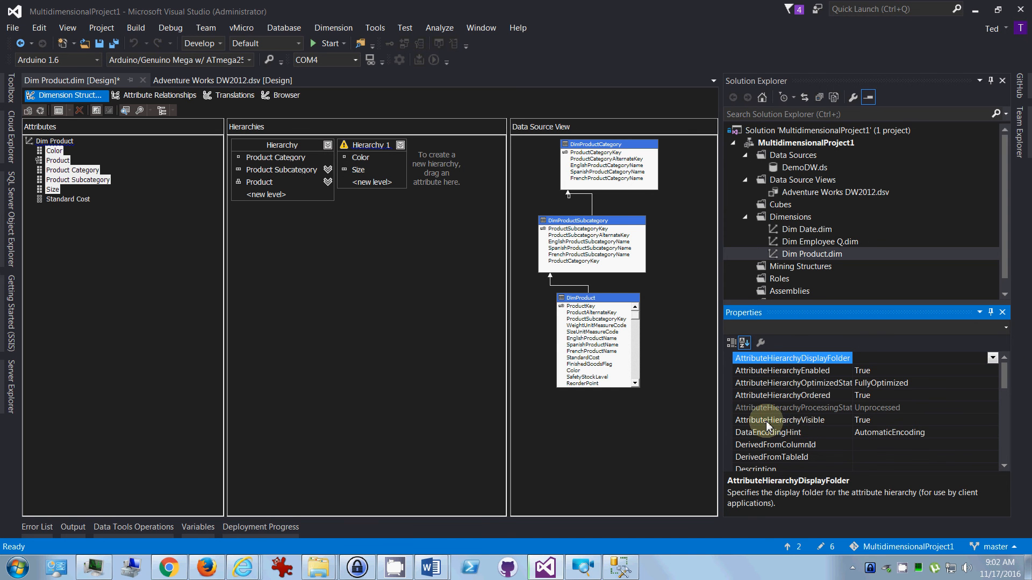
left_click(907, 422)
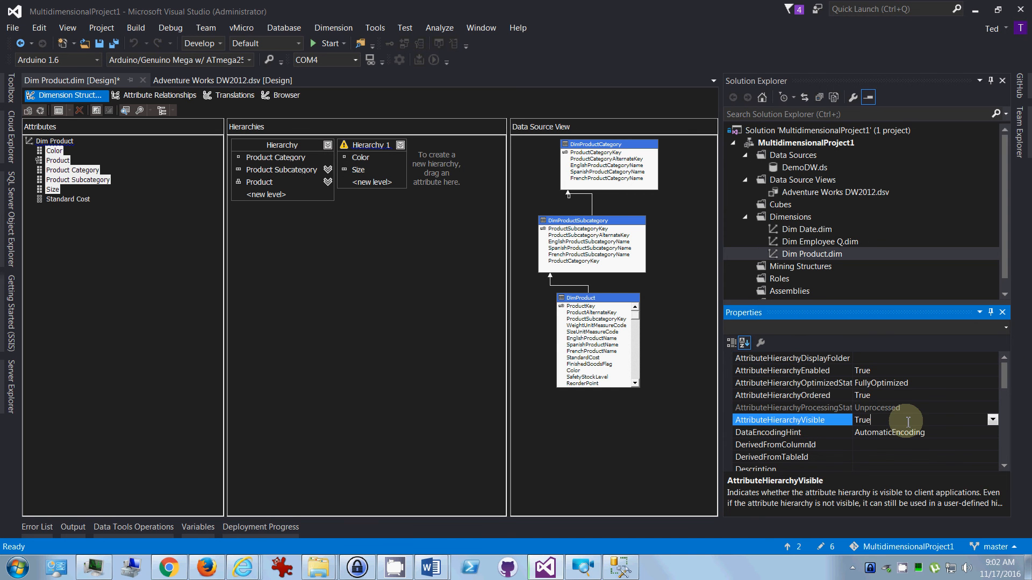
left_click(992, 420)
left_click(867, 445)
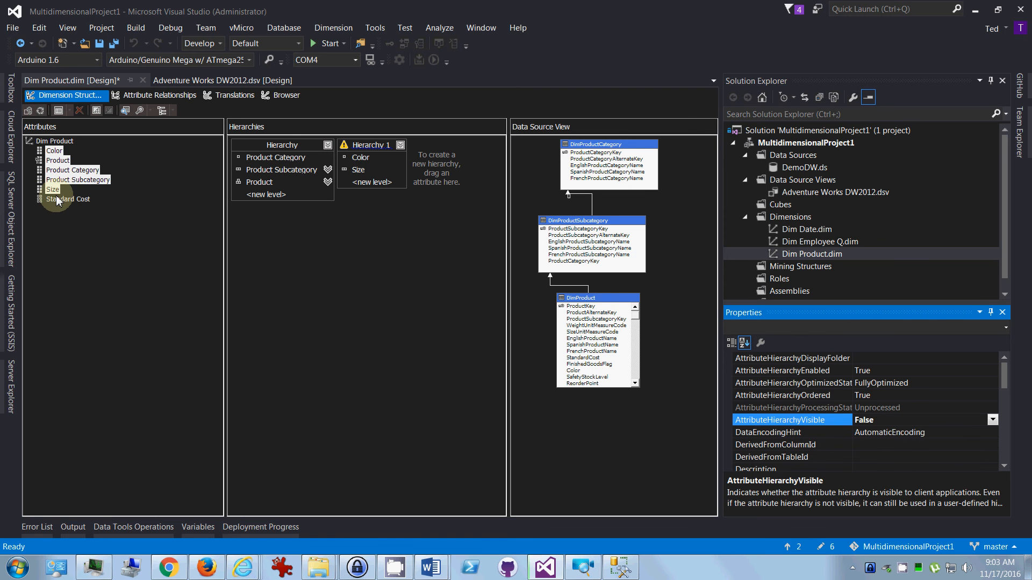
left_click(110, 241)
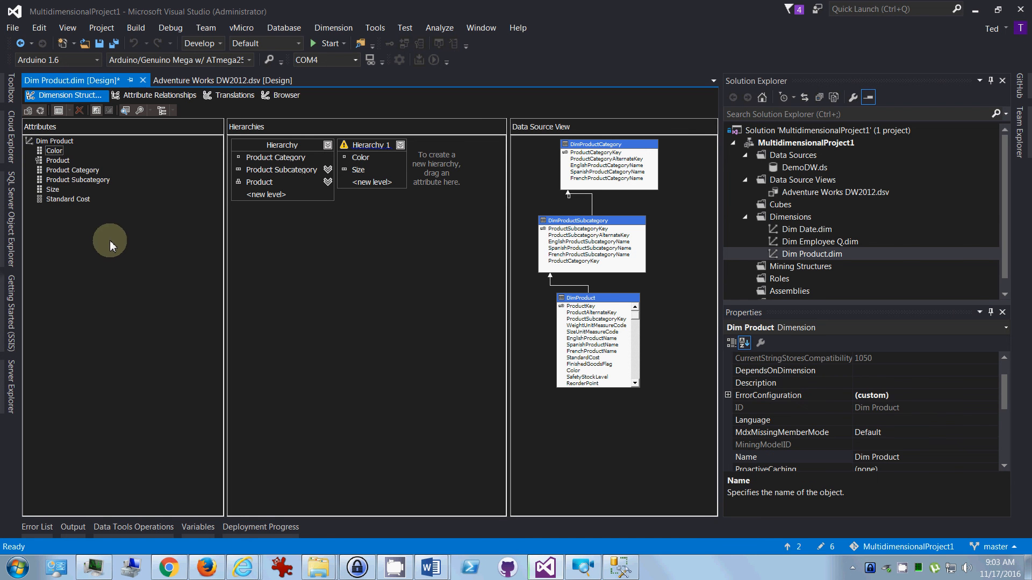
Step: Build and deploy the project, overwriting the server database, and run a Process Full on the Dim Product dimension
left_click(40, 111)
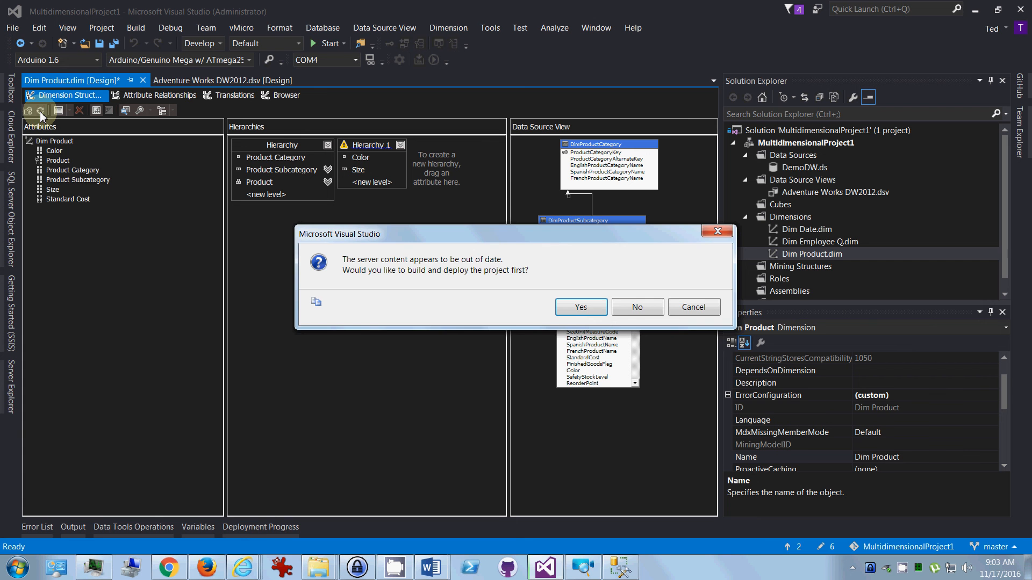
left_click(589, 307)
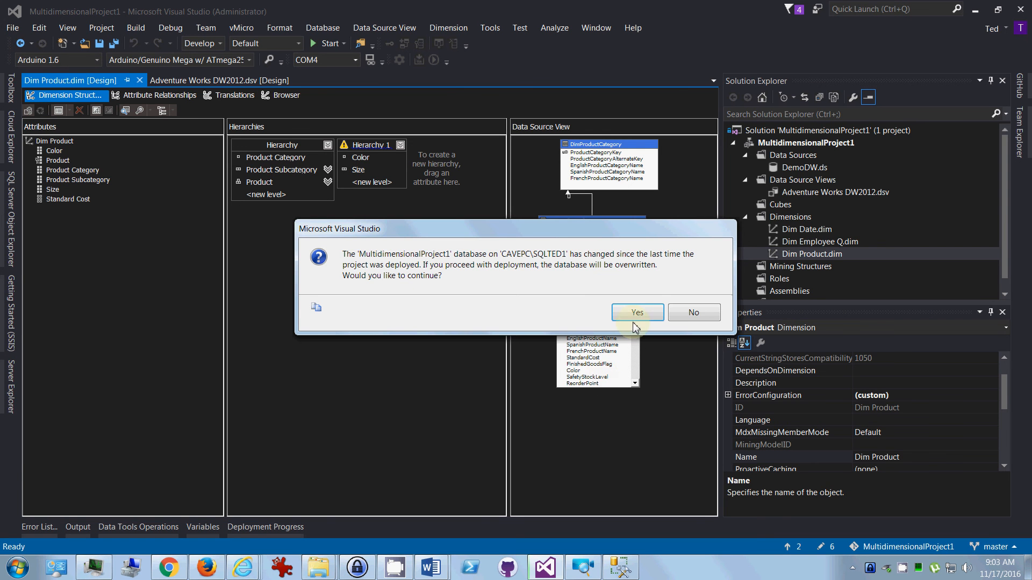
left_click(635, 312)
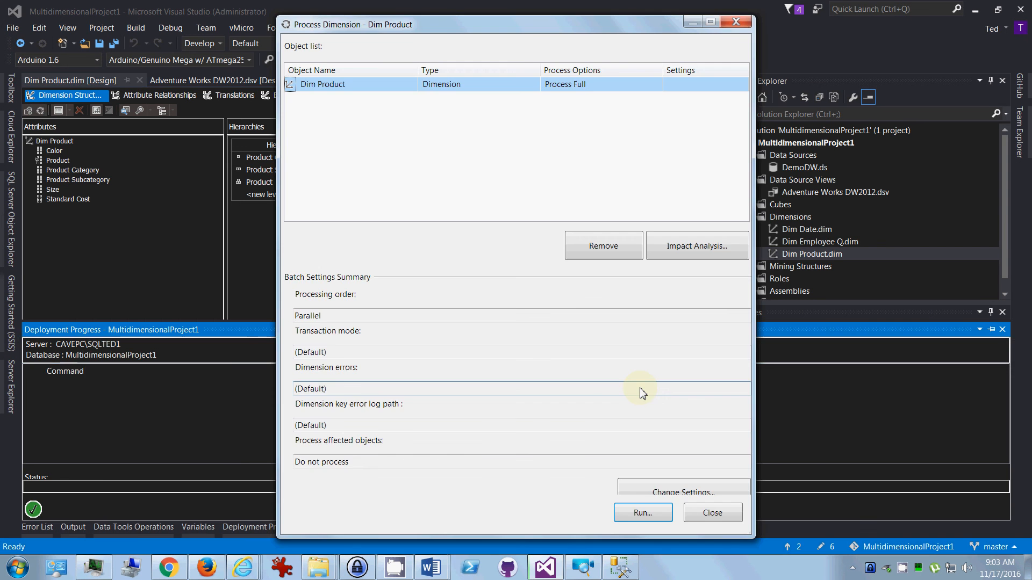
left_click(645, 513)
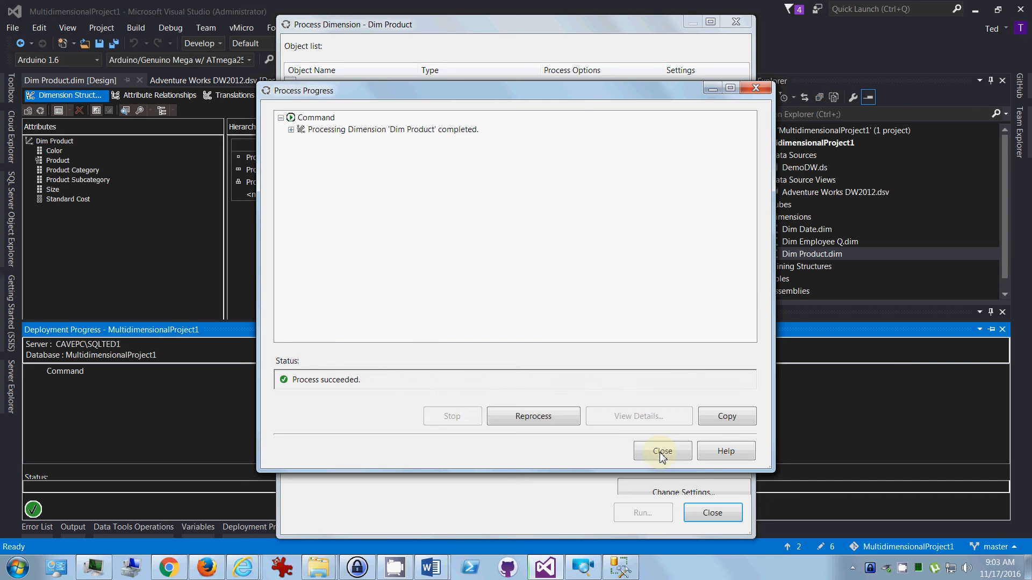
left_click(662, 453)
left_click(713, 513)
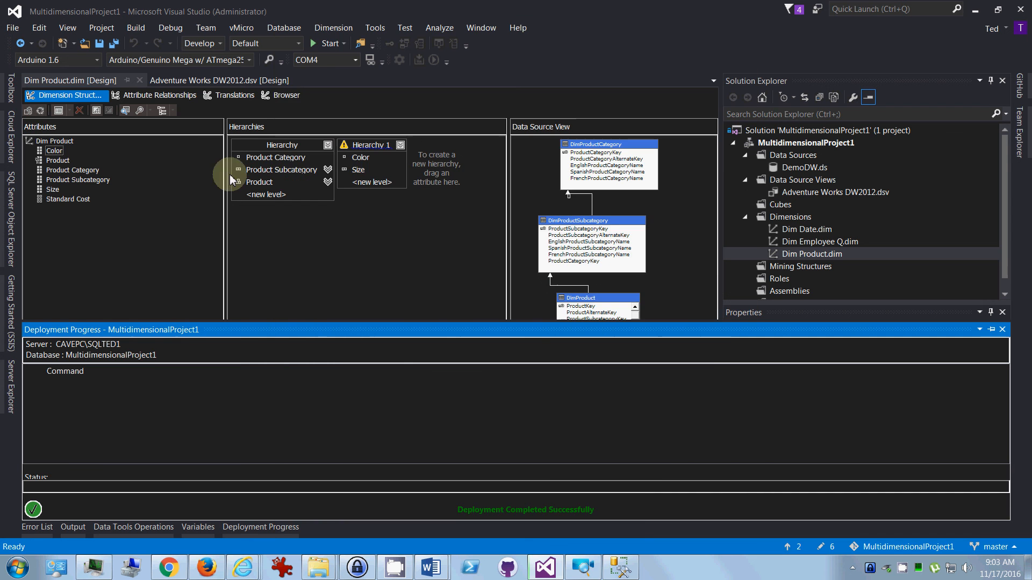
Step: Browse the Dim Product dimension, reconnecting to the server and choosing Hierarchy as the hierarchy to view
left_click(285, 96)
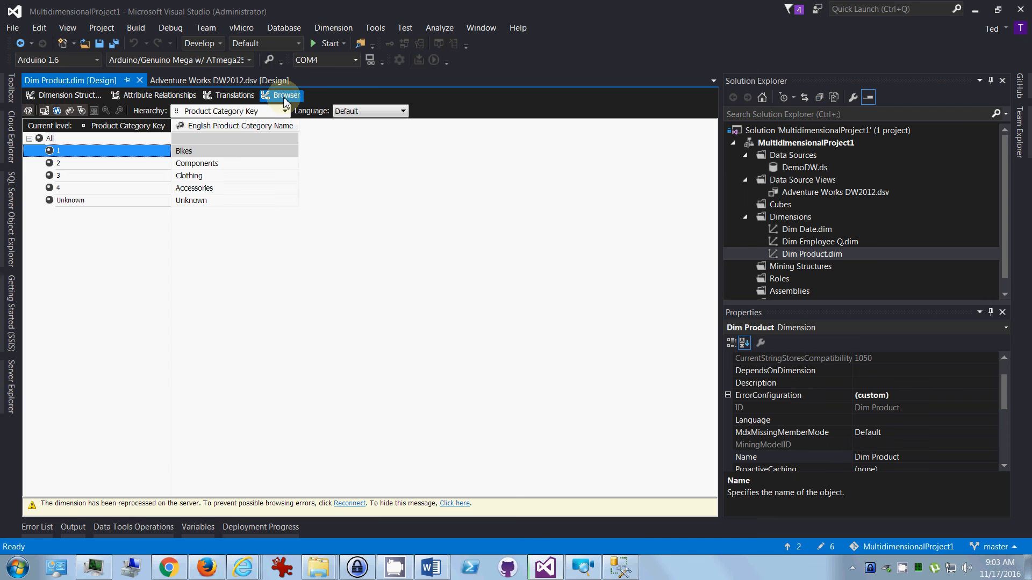
left_click(284, 111)
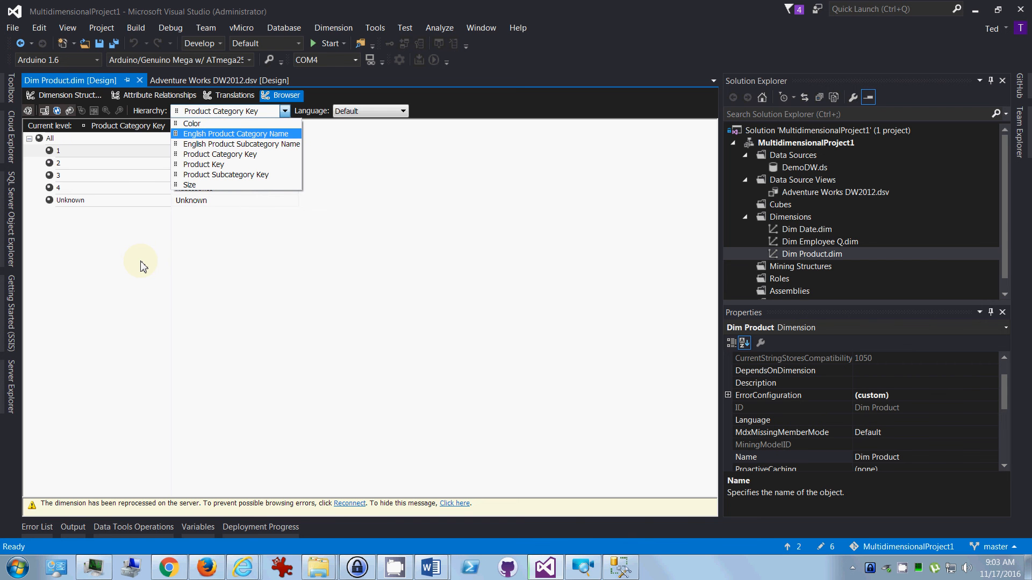
left_click(45, 110)
left_click(46, 111)
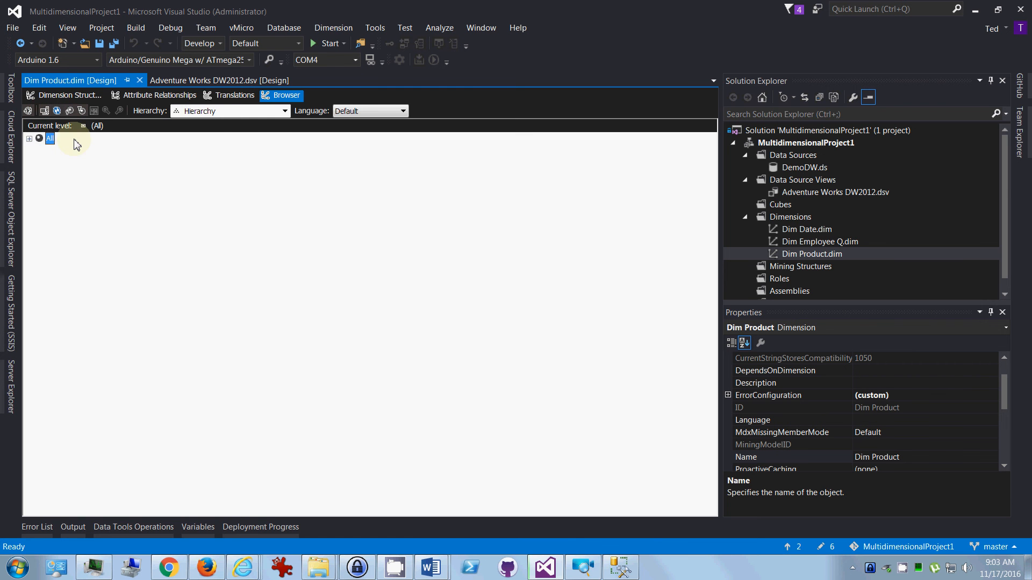
left_click(214, 112)
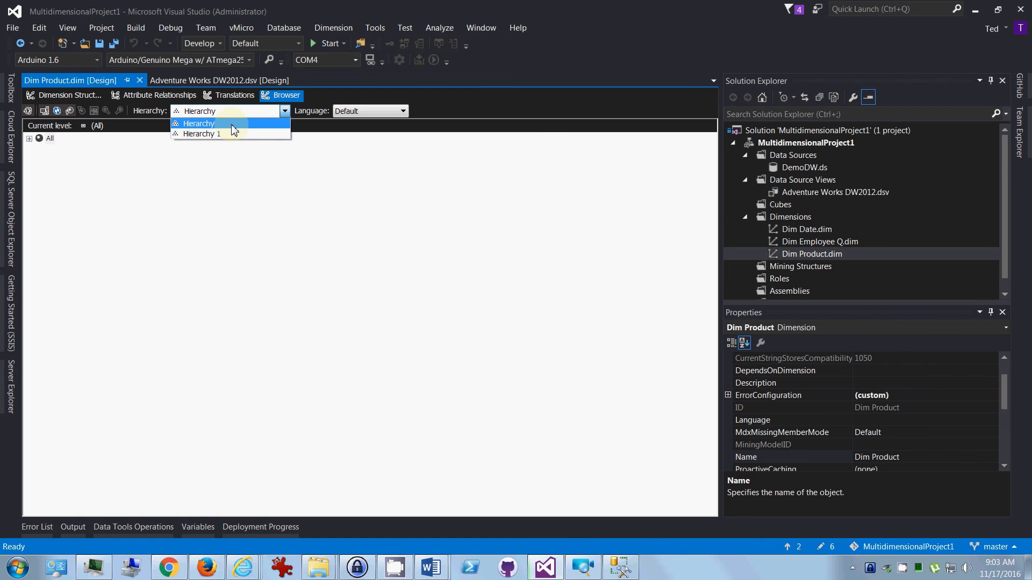
left_click(232, 125)
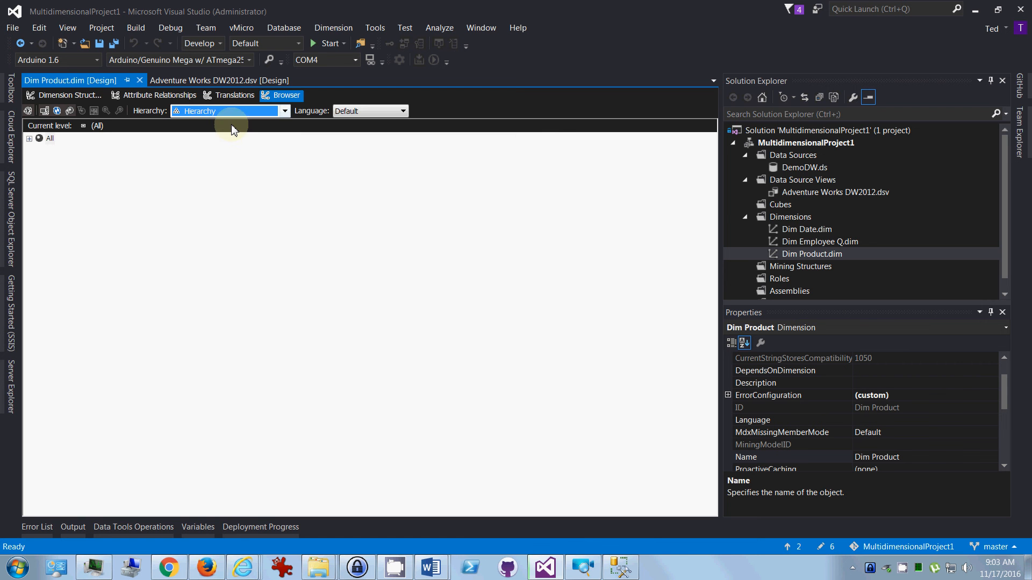
Step: Examine the members of the product category hierarchy under Bikes, Mountain Bikes, Components and Clothing, collapsing each branch after viewing
left_click(29, 138)
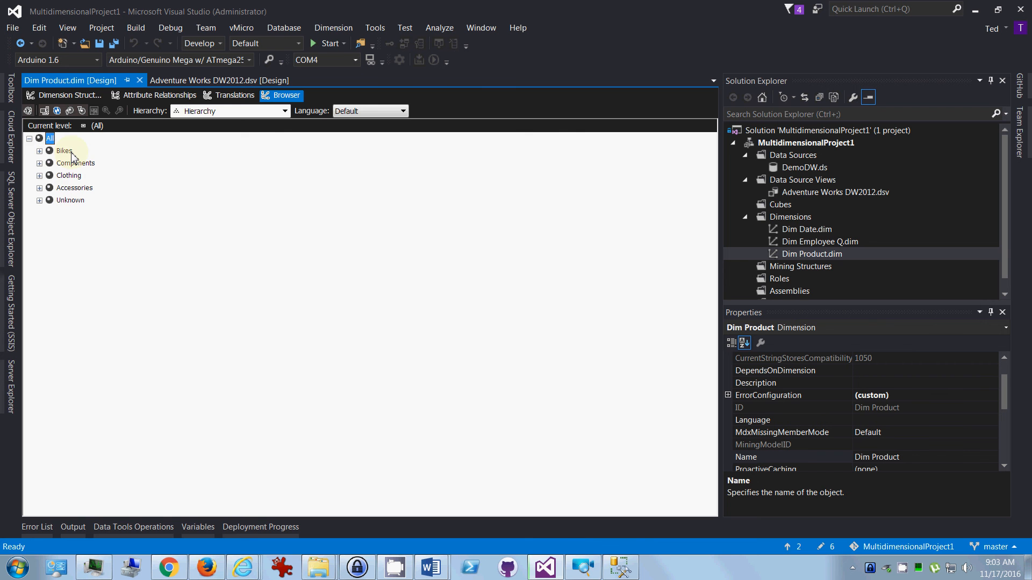
left_click(40, 151)
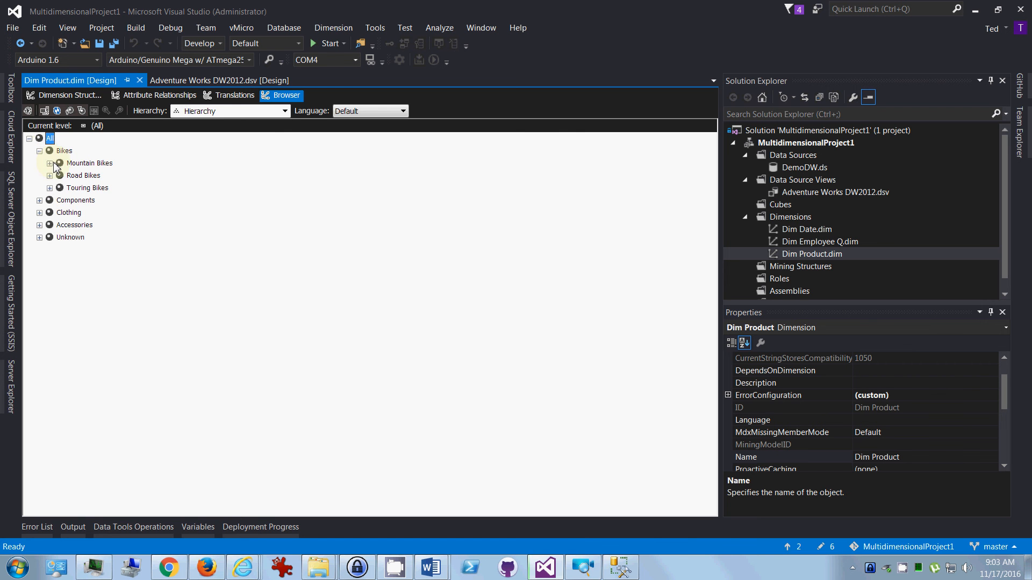
left_click(49, 163)
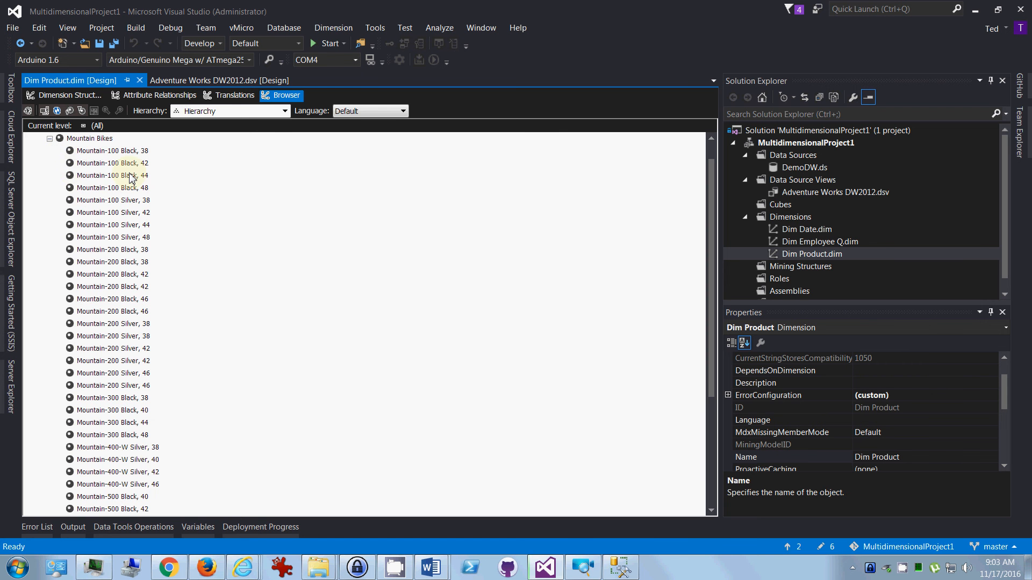
left_click(49, 138)
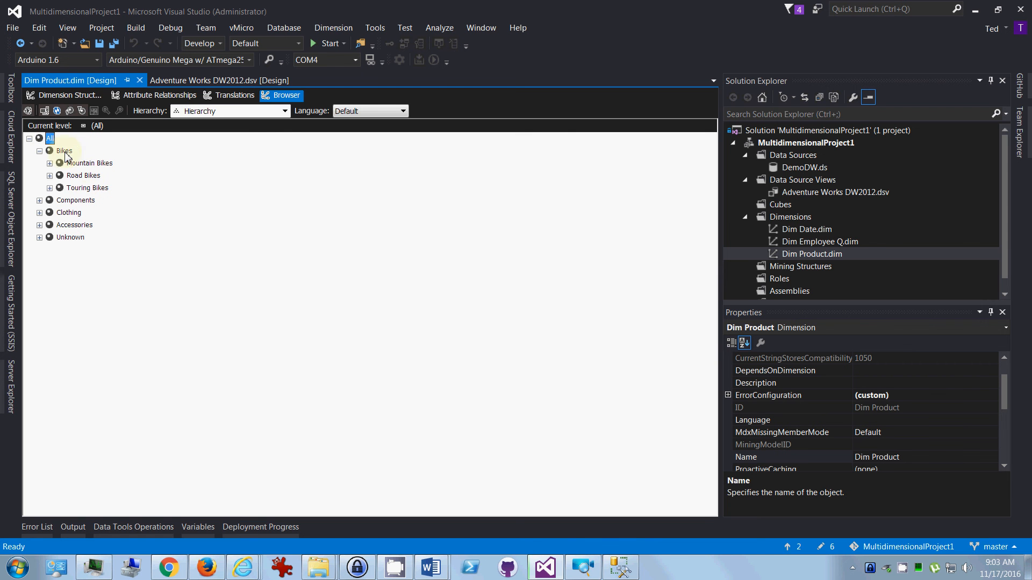
left_click(40, 201)
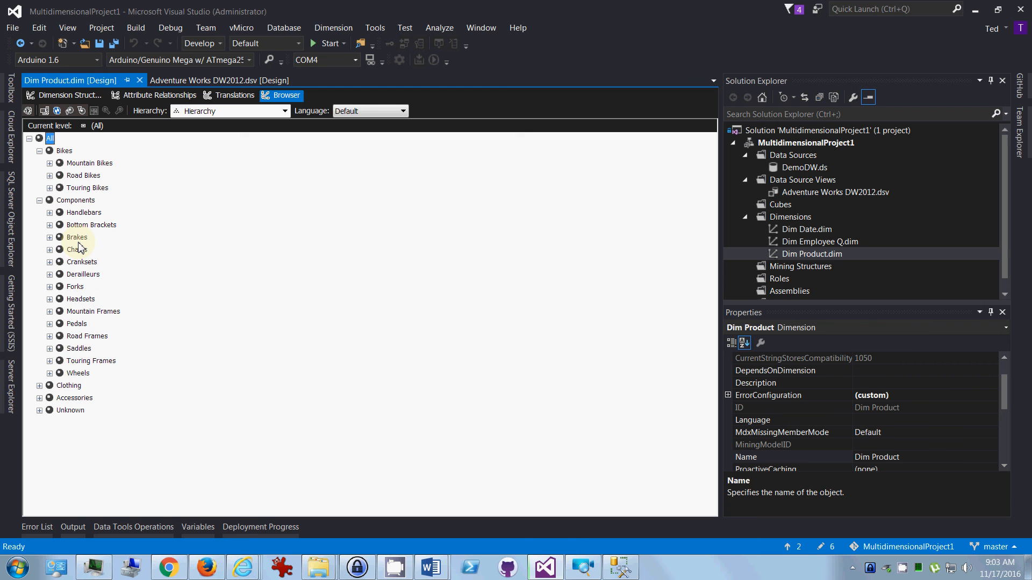
left_click(39, 201)
left_click(40, 212)
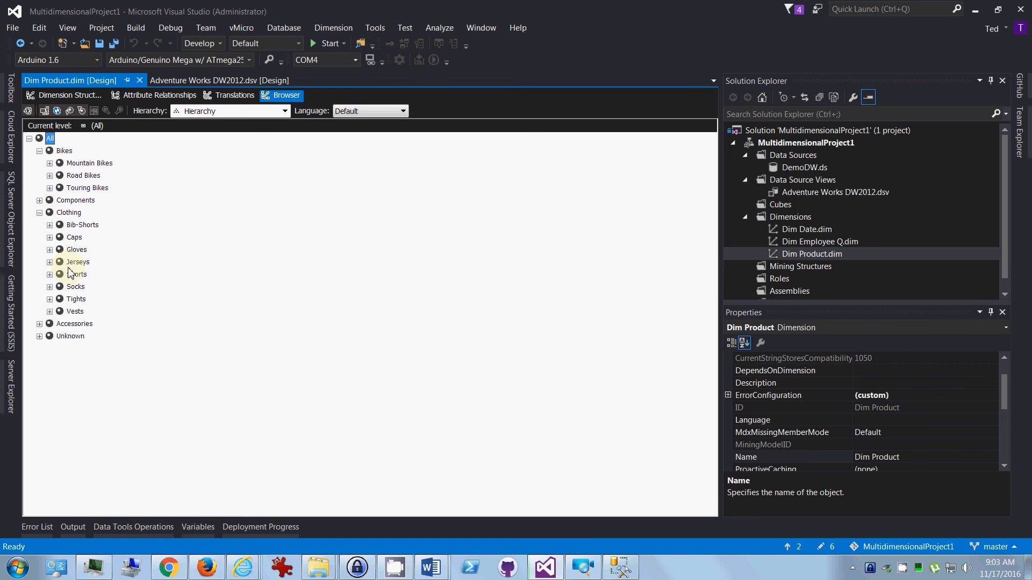
left_click(39, 213)
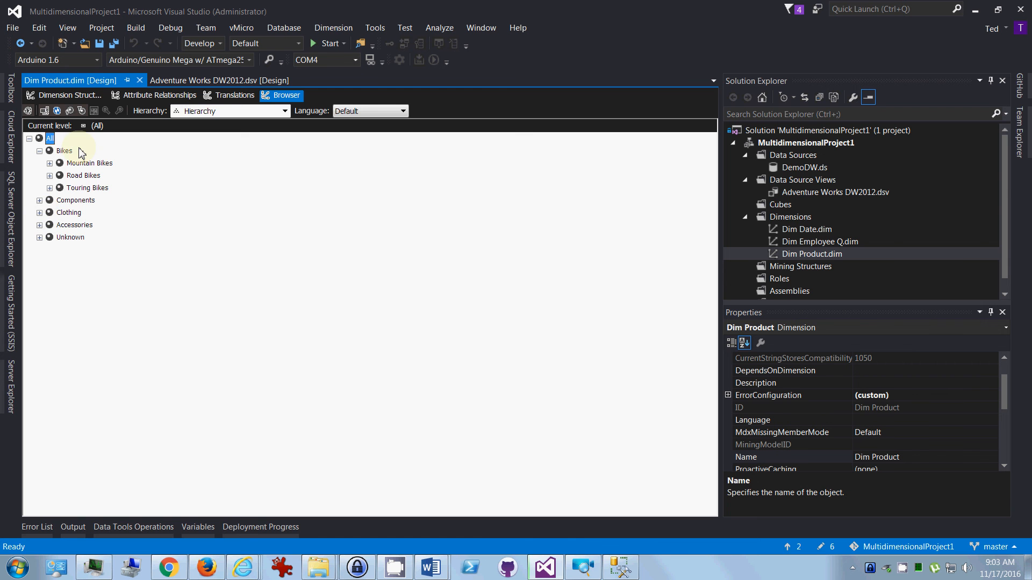
left_click(40, 151)
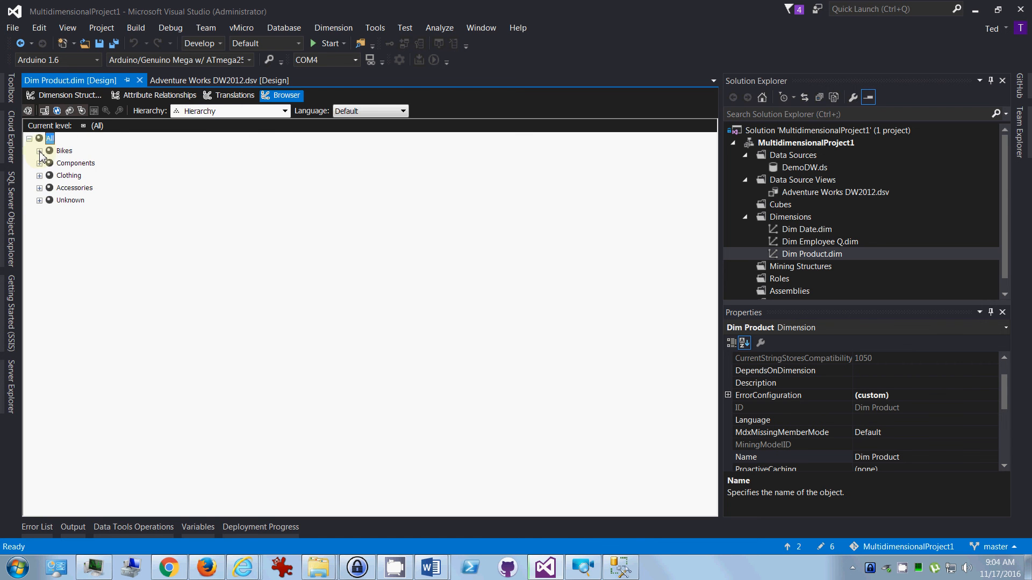
Step: Switch the browsed hierarchy to Hierarchy 1 and compare the sizes under Black and Blue, including size 44, collapsing both colors after viewing
left_click(218, 113)
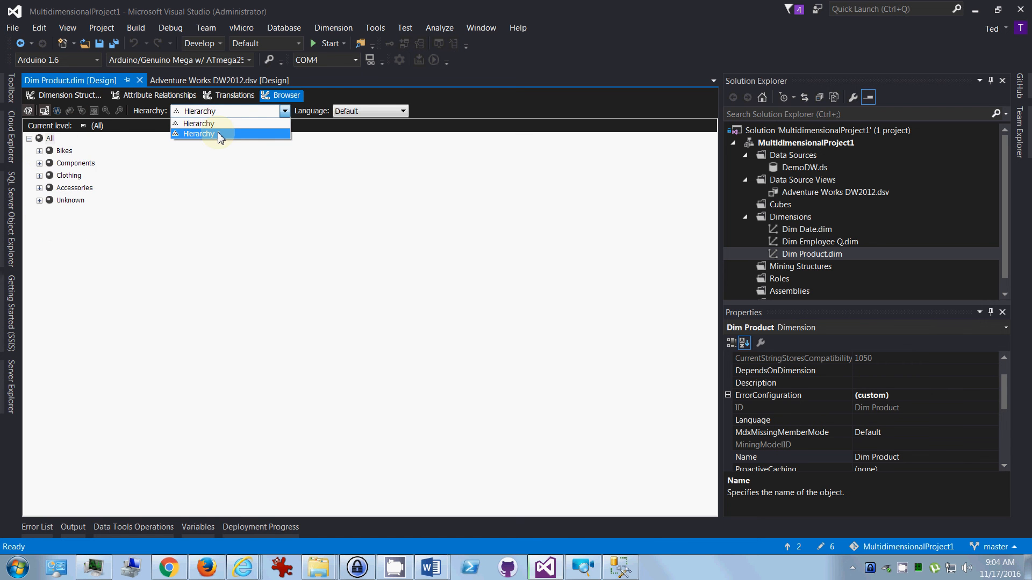
left_click(220, 135)
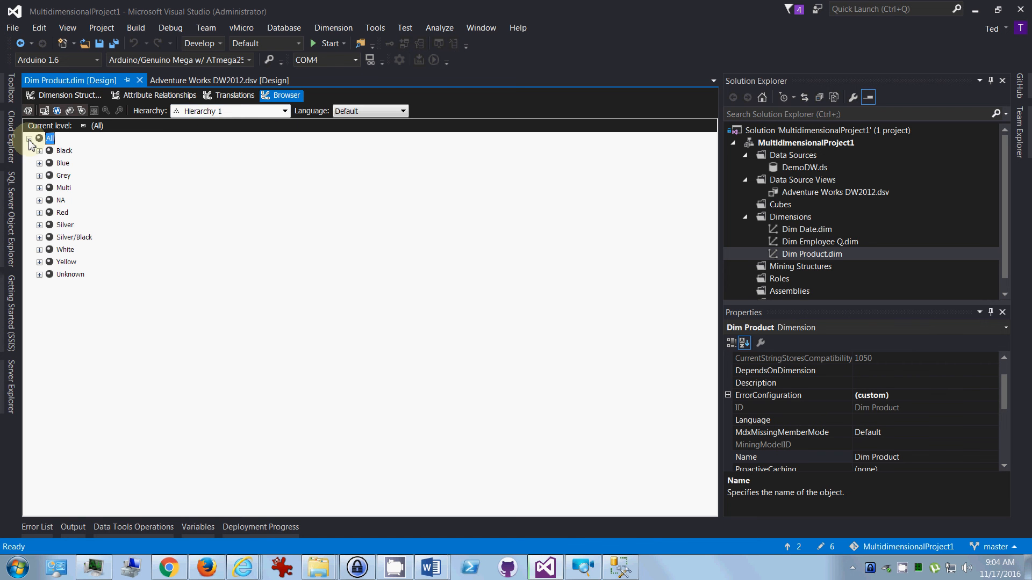
left_click(39, 151)
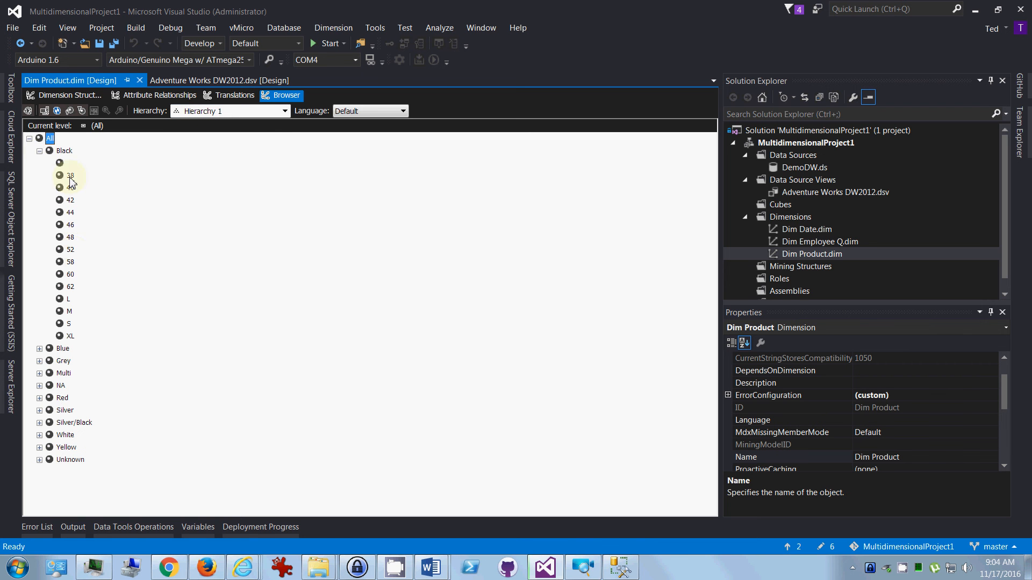
left_click(39, 349)
left_click(69, 373)
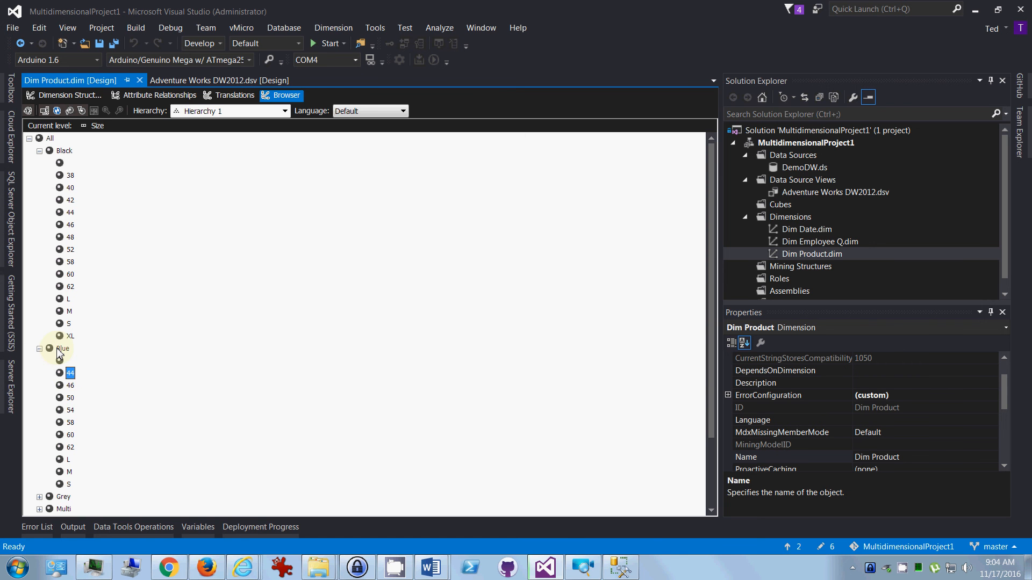
left_click(69, 212)
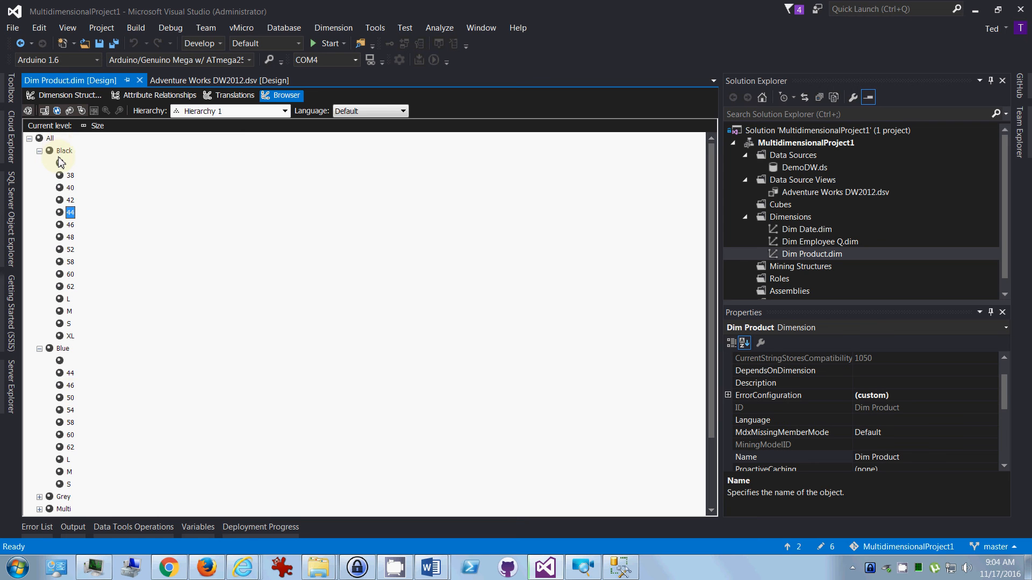
left_click(41, 153)
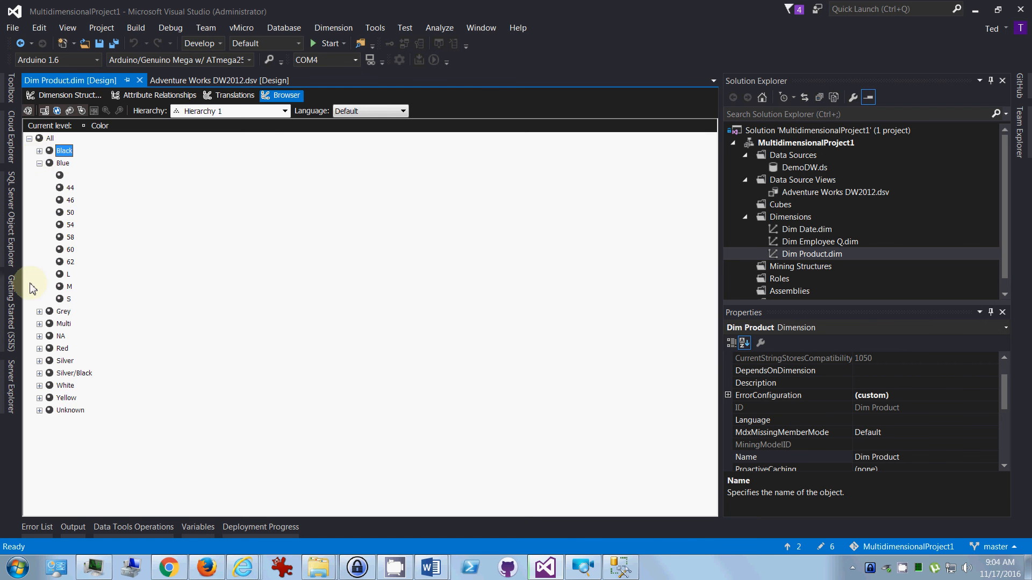
left_click(40, 164)
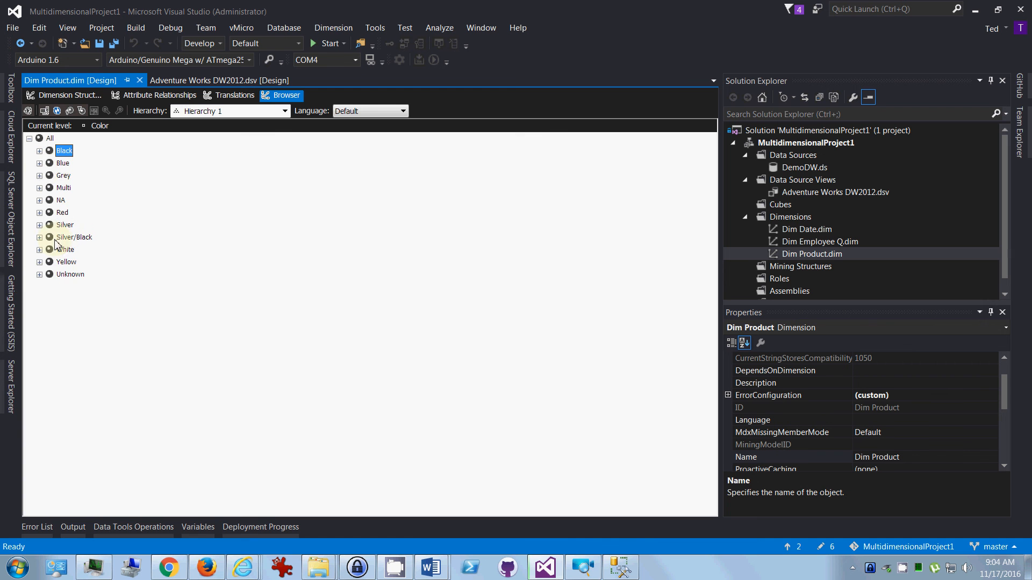
Step: Inspect the sizes under Grey, Multi and NA in Hierarchy 1, collapse the whole tree and return to the dimension structure
left_click(39, 176)
left_click(39, 200)
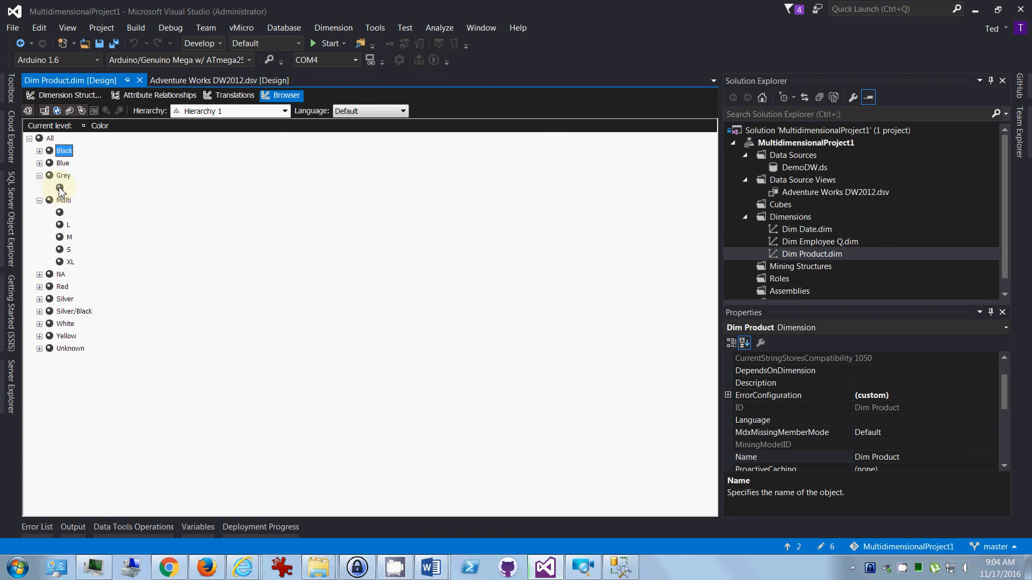
left_click(60, 188)
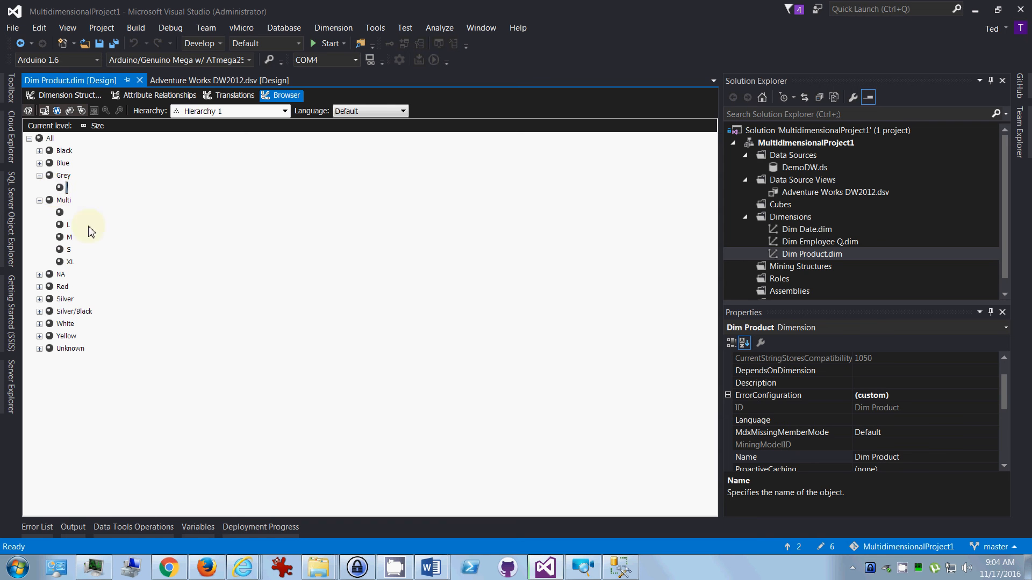
double_click(61, 275)
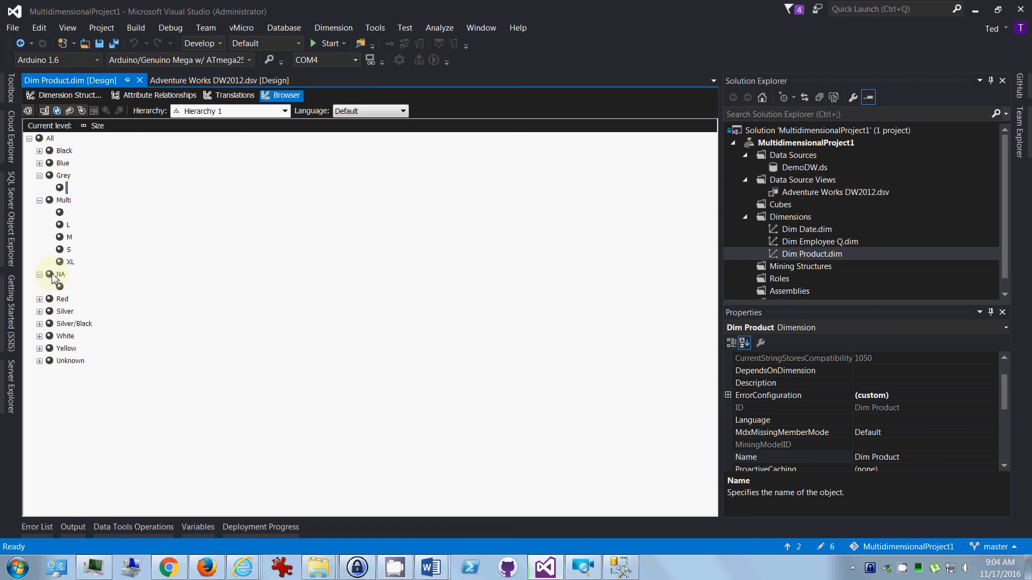
left_click(29, 139)
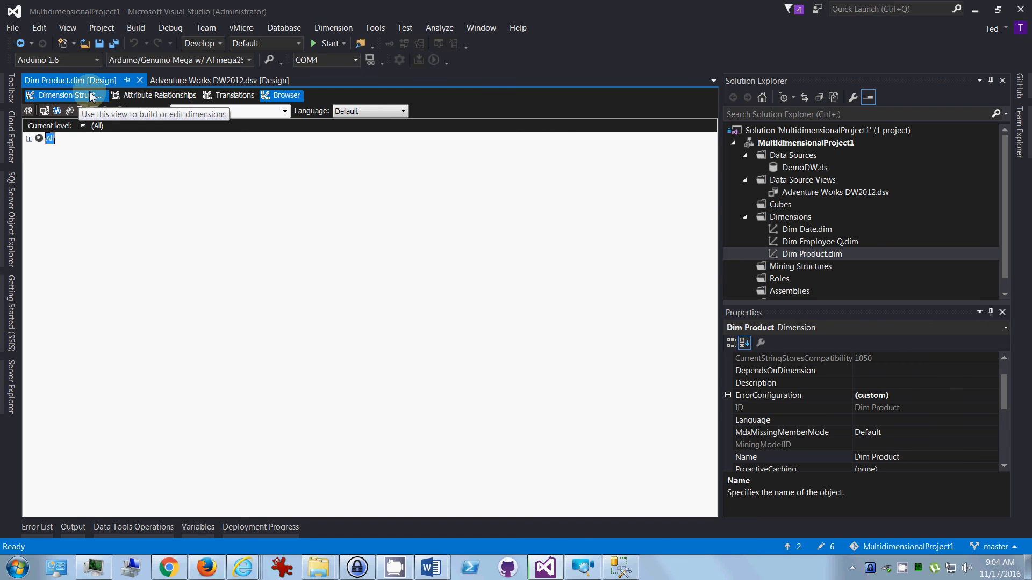
left_click(86, 99)
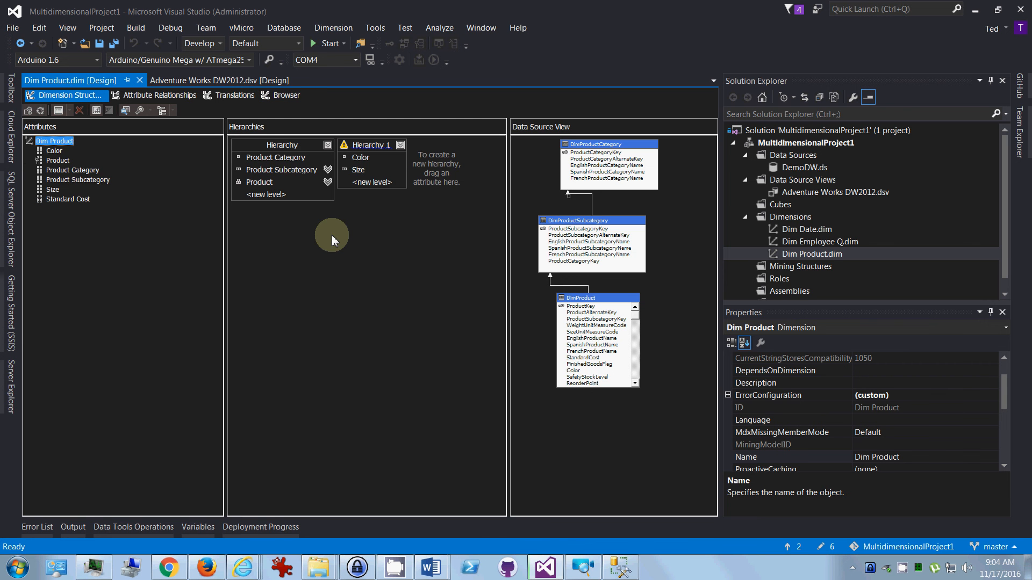